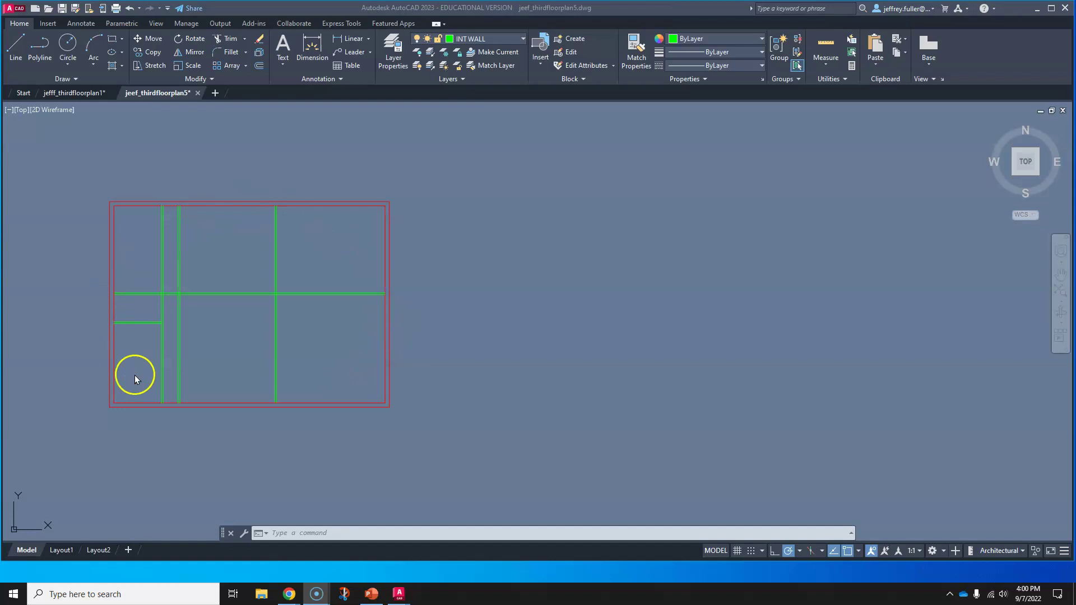
Copy the double-line exterior walls, without the interior partitions, from their top-right corner to the empty area right of the original floor plan
{"action": "left_click", "coordinate": [430, 172]}
{"action": "left_click", "coordinate": [427, 166]}
{"action": "left_click", "coordinate": [394, 206]}
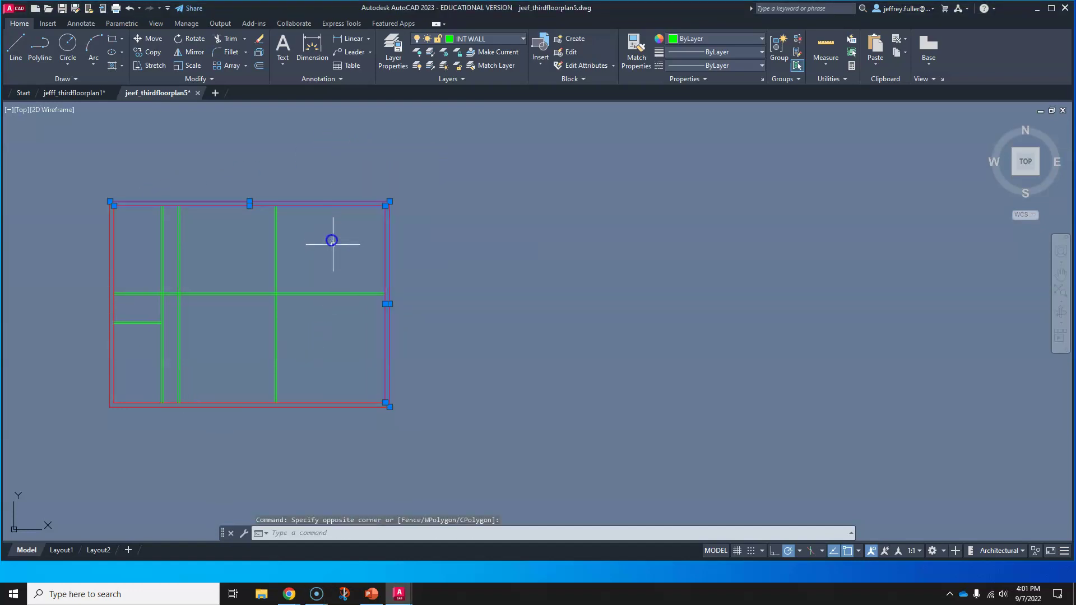
{"action": "left_click", "coordinate": [85, 362]}
{"action": "left_click", "coordinate": [133, 424]}
{"action": "left_click", "coordinate": [133, 426]}
{"action": "left_click", "coordinate": [82, 372]}
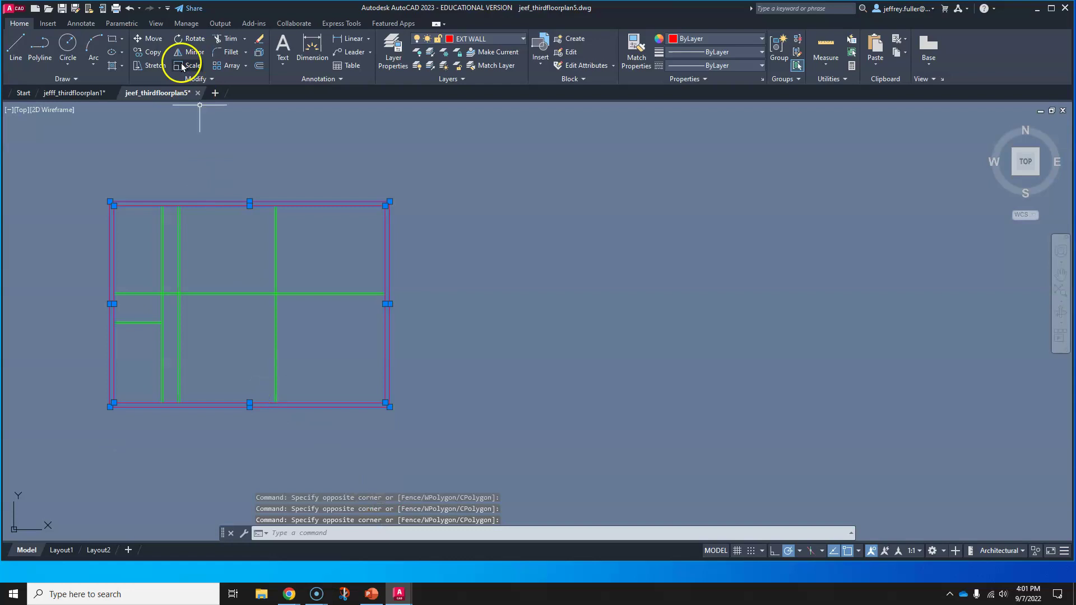
{"action": "left_click", "coordinate": [147, 52]}
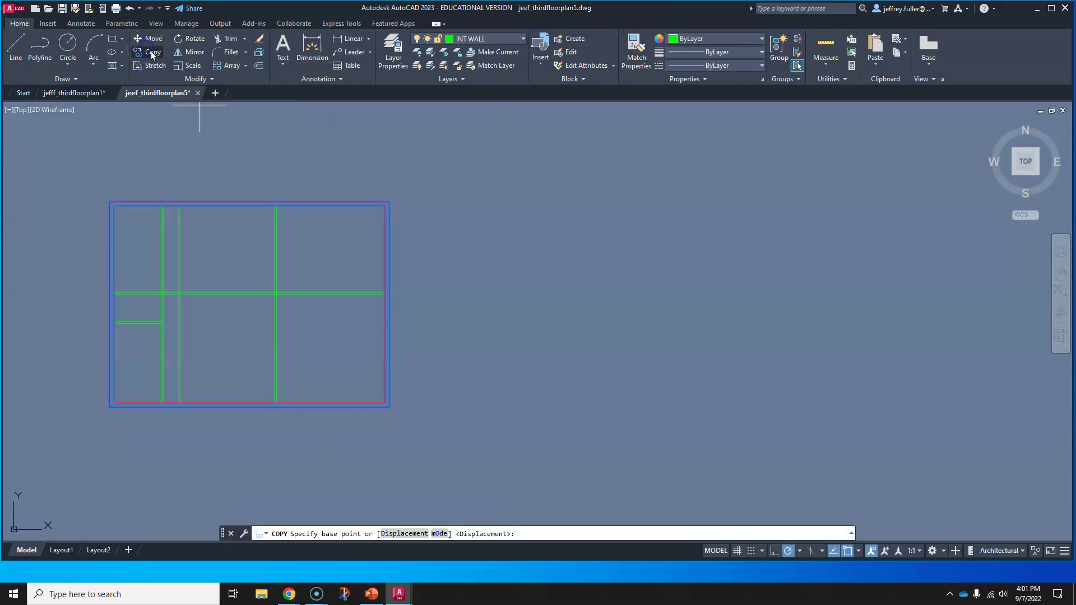
{"action": "left_click", "coordinate": [389, 201]}
{"action": "scroll", "coordinate": [773, 190], "scroll_direction": "down", "scroll_amount": 2}
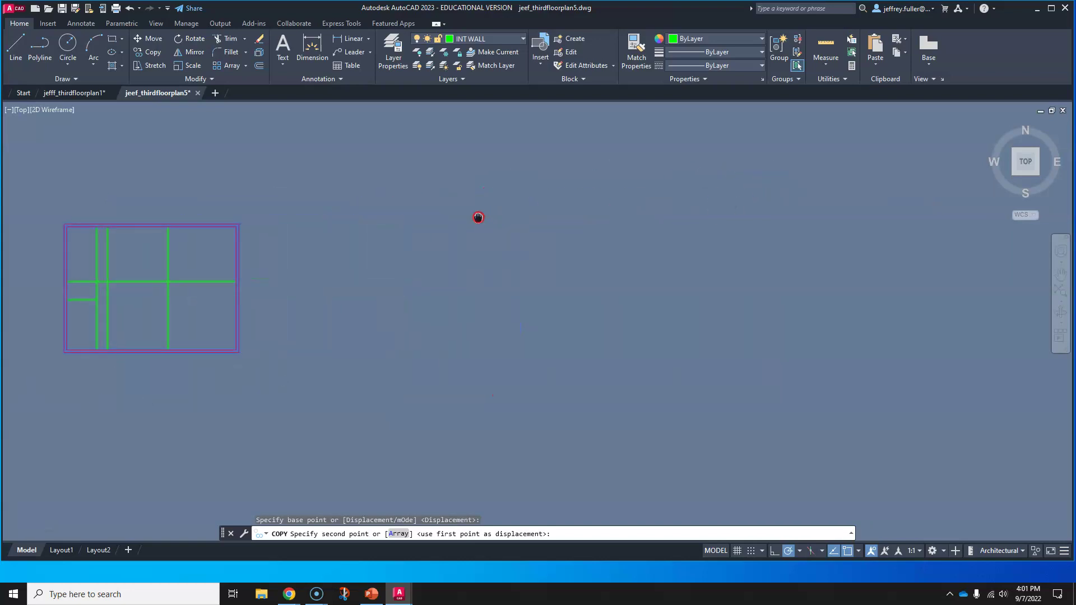
{"action": "left_click", "coordinate": [592, 224]}
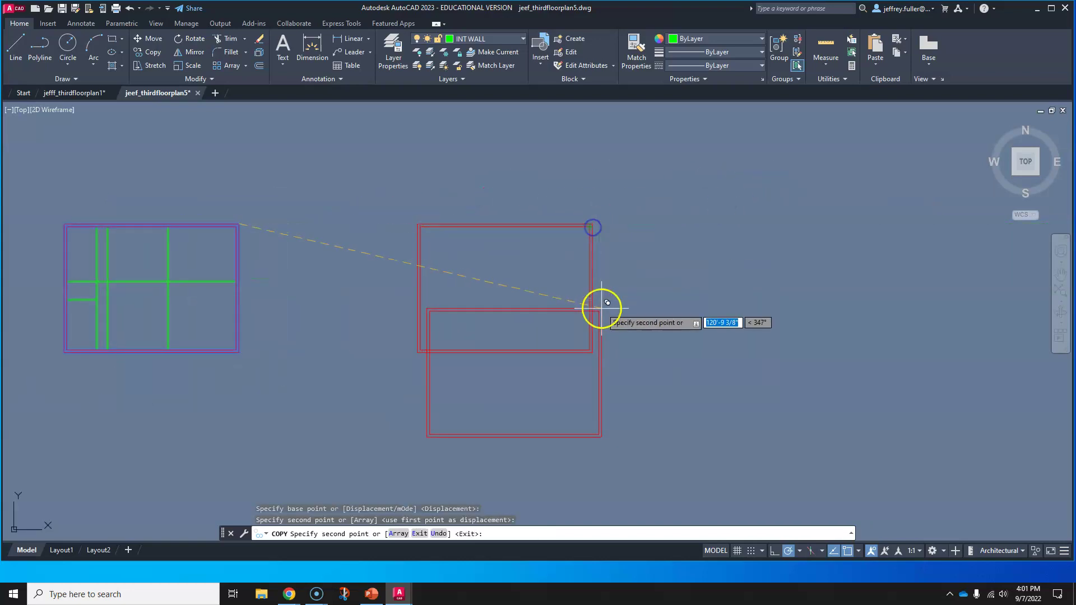
{"action": "key", "text": "Escape"}
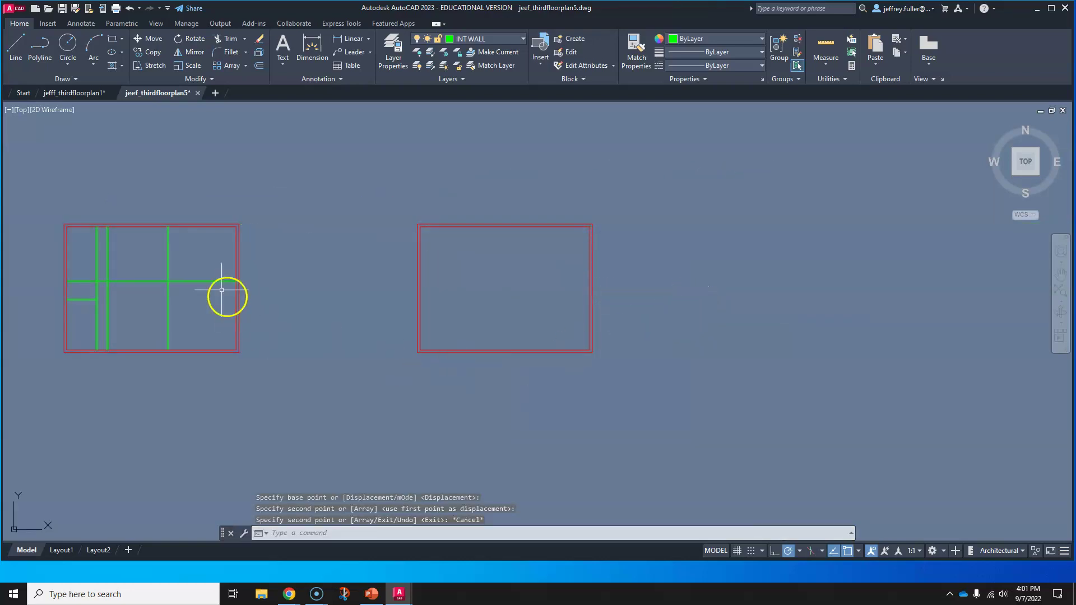
Delete the outer top and outer right wall lines of the copied exterior walls
{"action": "middle_click_drag", "start_coordinate": [355, 298], "coordinate": [266, 314]}
{"action": "scroll", "coordinate": [337, 309], "scroll_direction": "up", "scroll_amount": 4}
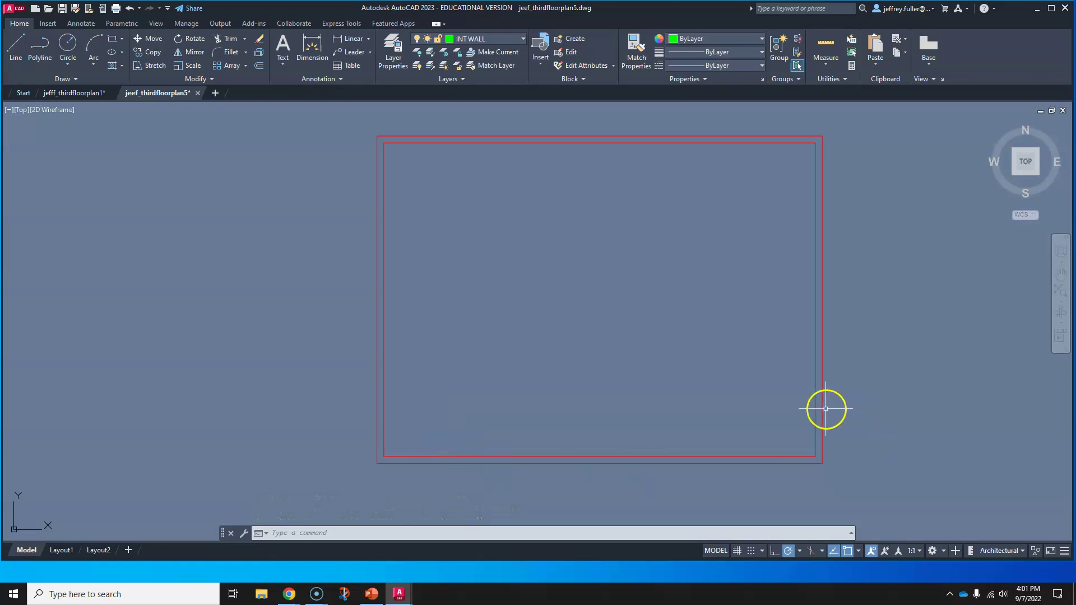
{"action": "scroll", "coordinate": [865, 387], "scroll_direction": "down", "scroll_amount": 2}
{"action": "middle_click_drag", "start_coordinate": [873, 383], "coordinate": [736, 387]}
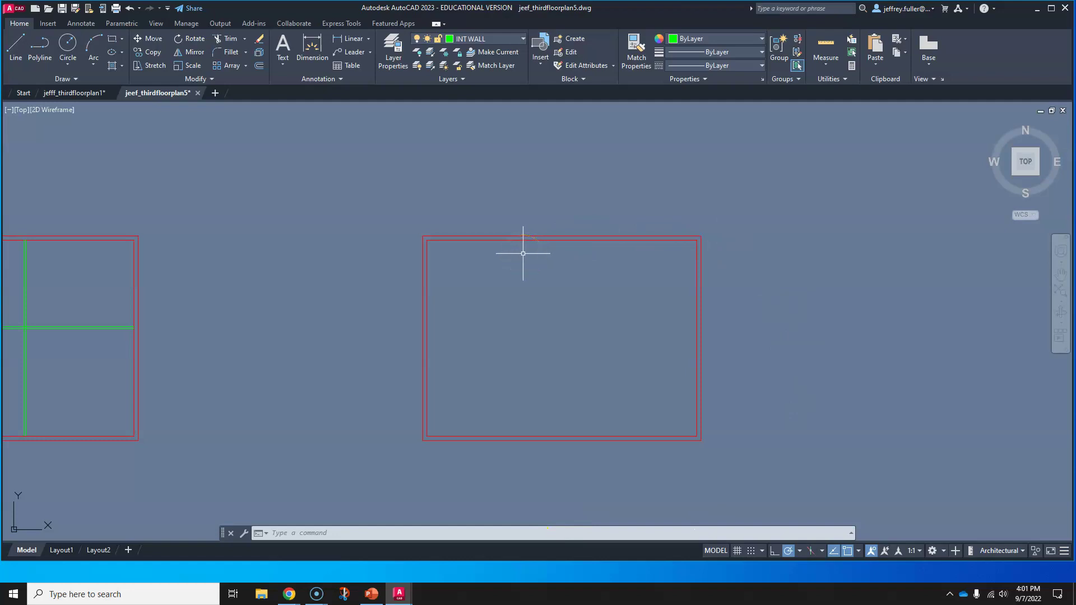
{"action": "scroll", "coordinate": [439, 305], "scroll_direction": "up", "scroll_amount": 2}
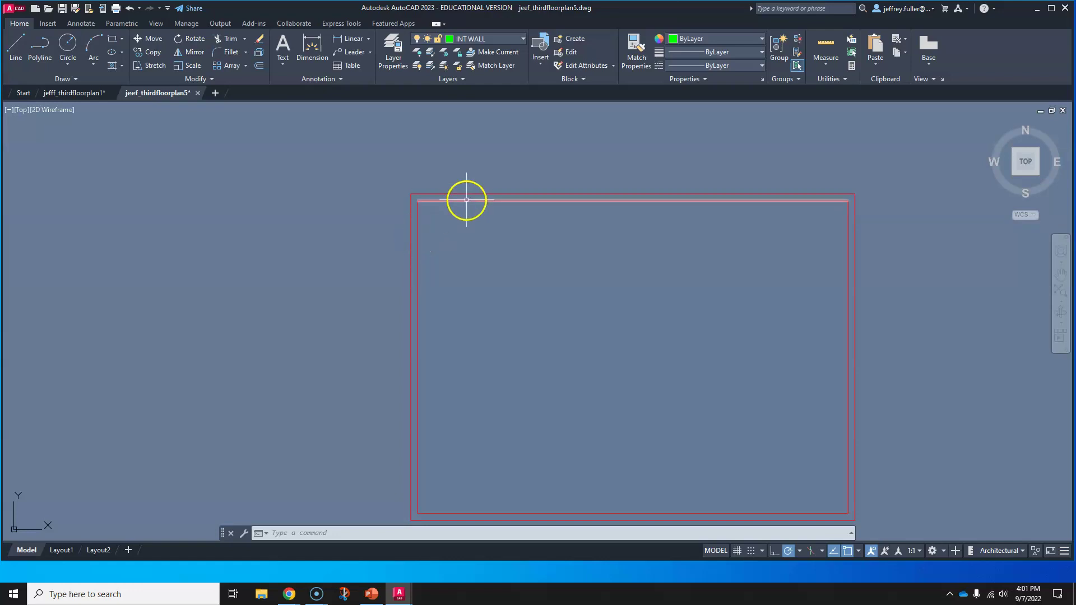
{"action": "middle_click_drag", "start_coordinate": [619, 433], "coordinate": [553, 406]}
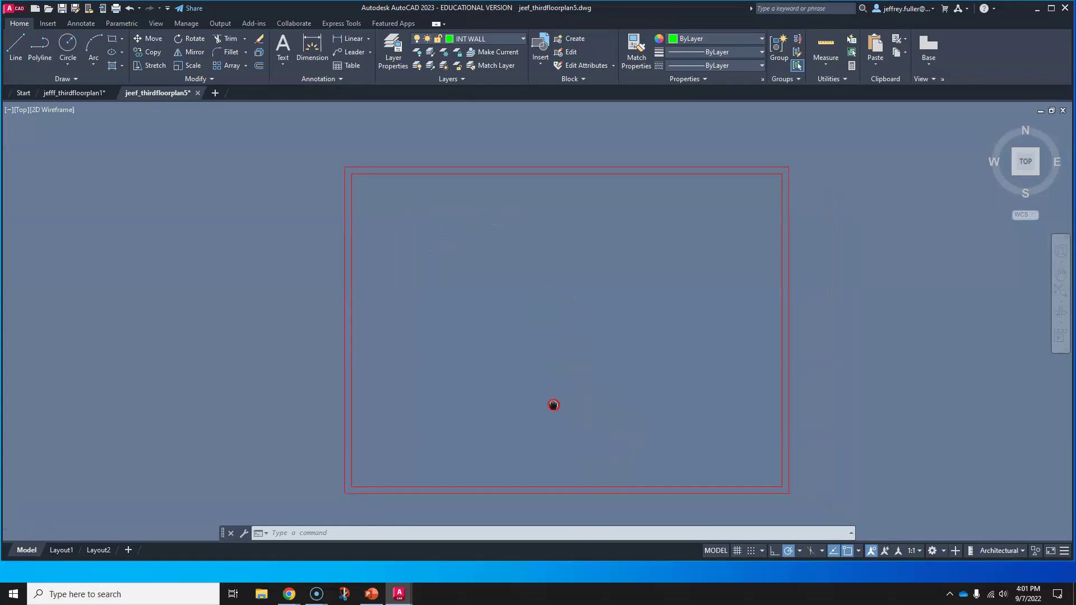
{"action": "left_click", "coordinate": [794, 156]}
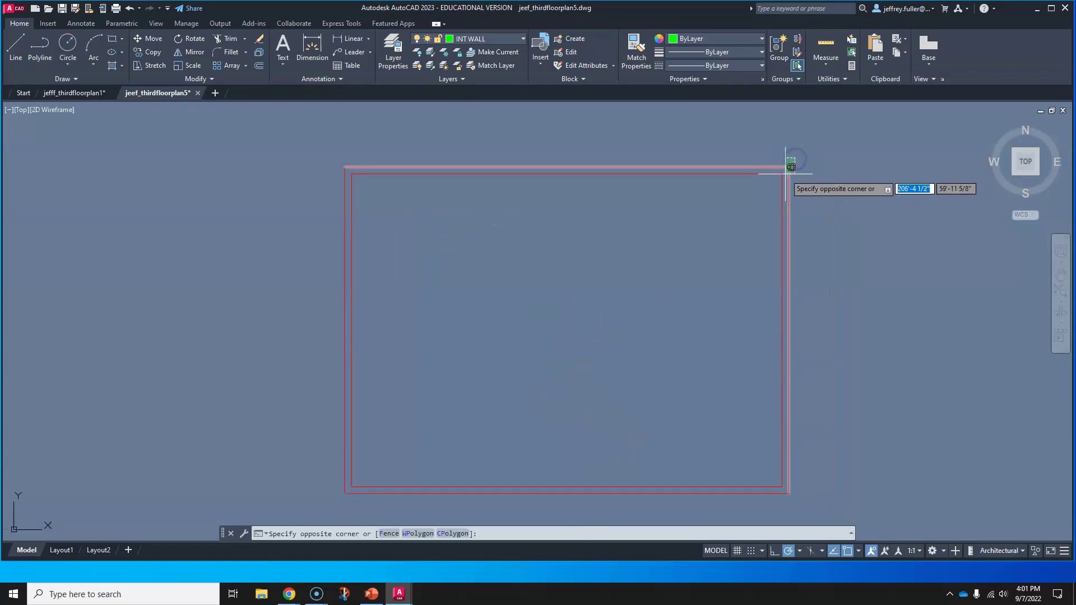
{"action": "left_click", "coordinate": [786, 171]}
{"action": "key", "text": "Delete"}
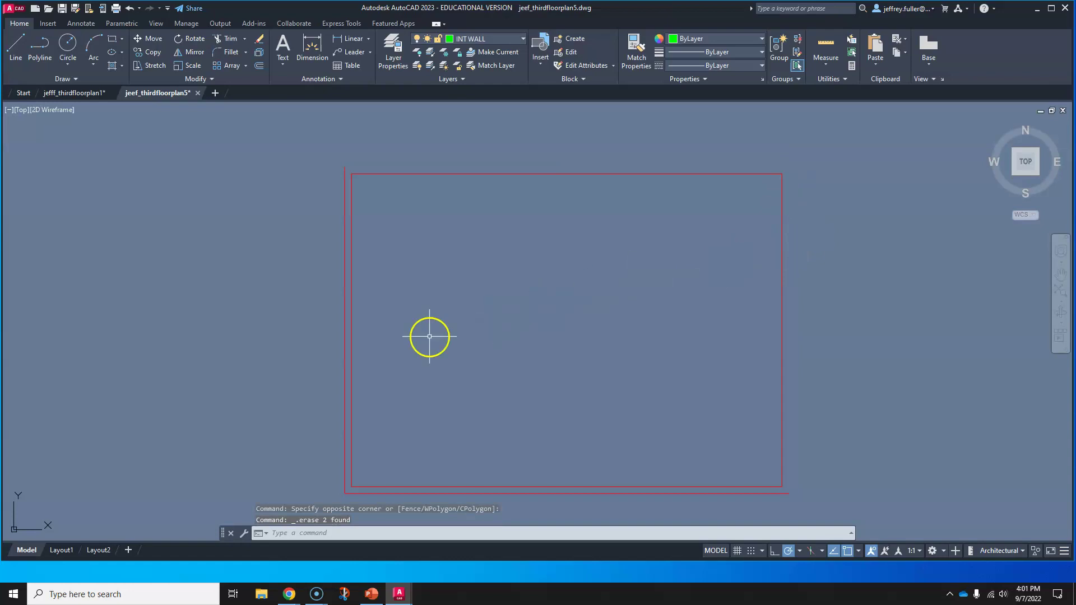
Delete the outer left and outer bottom wall lines of the copied exterior walls
{"action": "left_click", "coordinate": [352, 496]}
{"action": "middle_click_drag", "start_coordinate": [382, 471], "coordinate": [386, 398]}
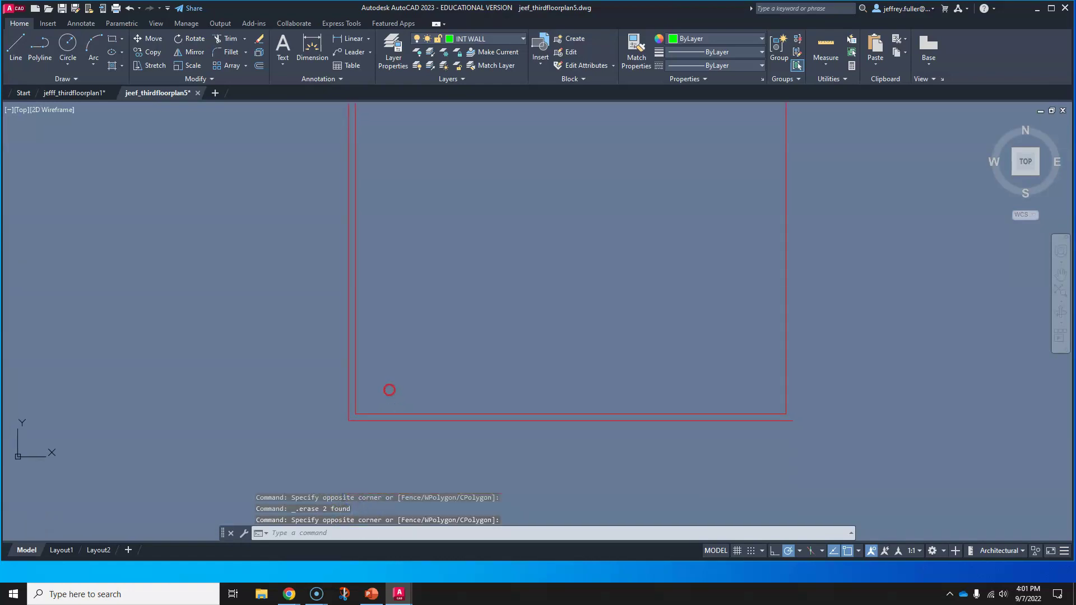
{"action": "left_click", "coordinate": [331, 404]}
{"action": "key", "text": "Delete"}
Join the four remaining inner wall lines into a single polyline
{"action": "mouse_move", "coordinate": [325, 425]}
{"action": "middle_mouse_down"}
{"action": "mouse_move", "coordinate": [324, 481]}
{"action": "mouse_move", "coordinate": [410, 322]}
{"action": "mouse_move", "coordinate": [401, 314]}
{"action": "middle_mouse_up"}
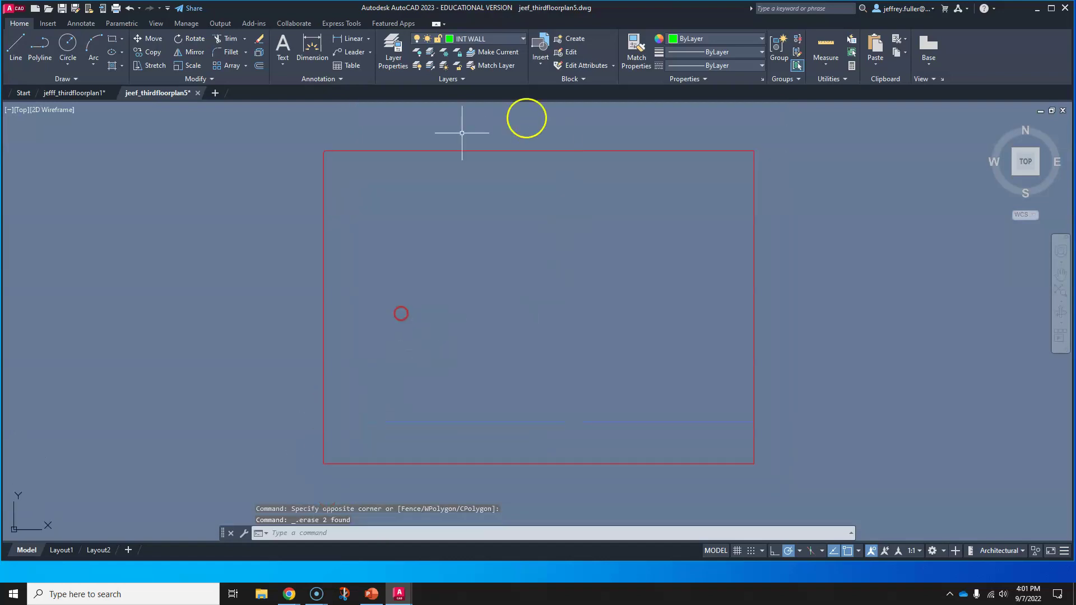
{"action": "left_click", "coordinate": [784, 132]}
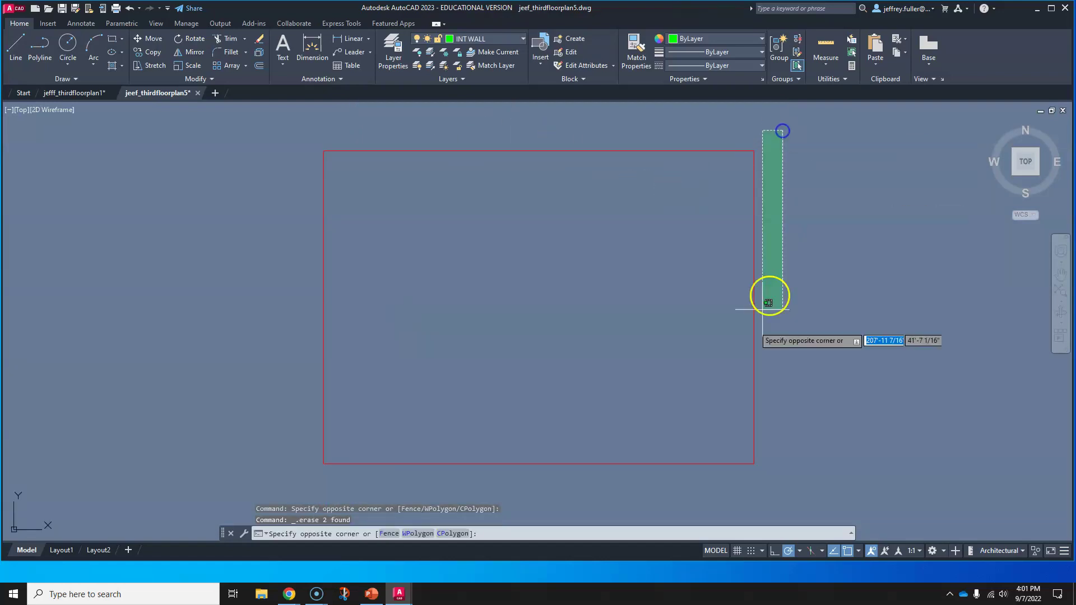
{"action": "left_click", "coordinate": [273, 472]}
{"action": "type", "text": "joi"}
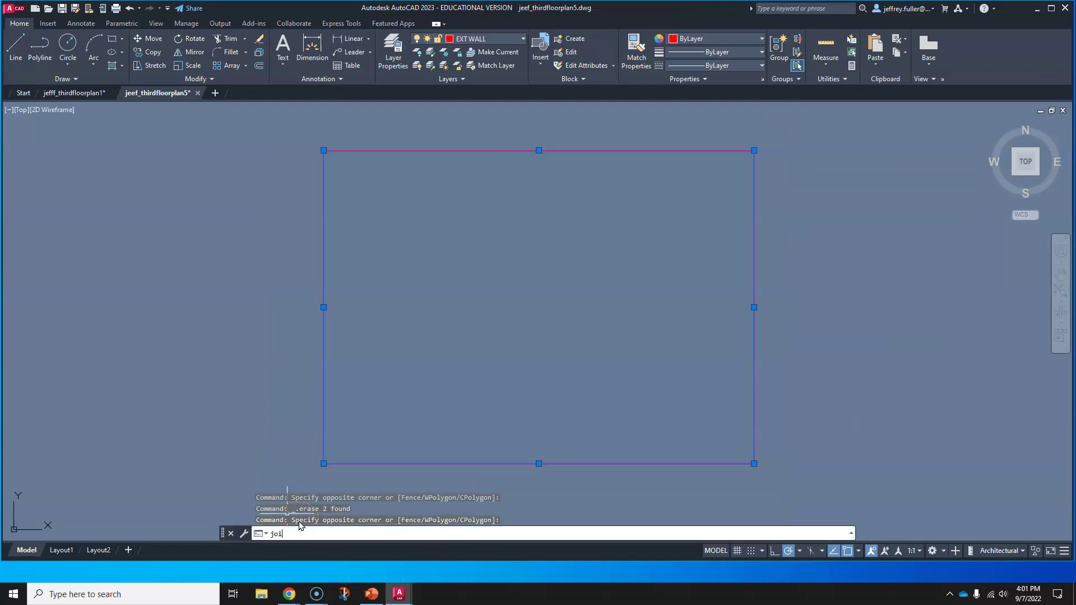
{"action": "type", "text": "n"}
{"action": "key", "text": "Return"}
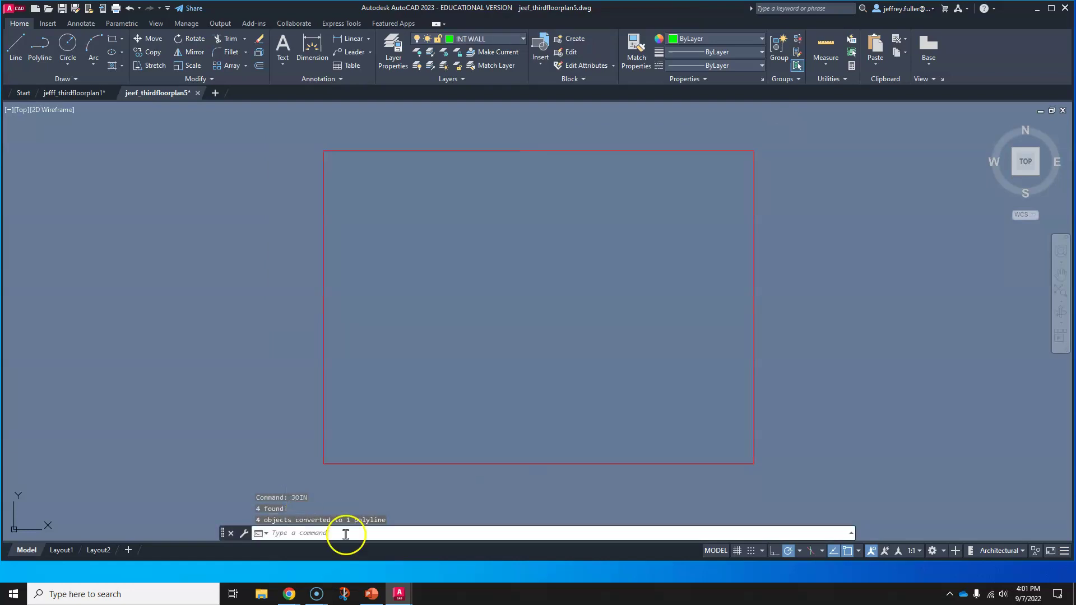
Offset the joined wall rectangle 10.5" outward to form the new exterior wall face
{"action": "left_click", "coordinate": [670, 151]}
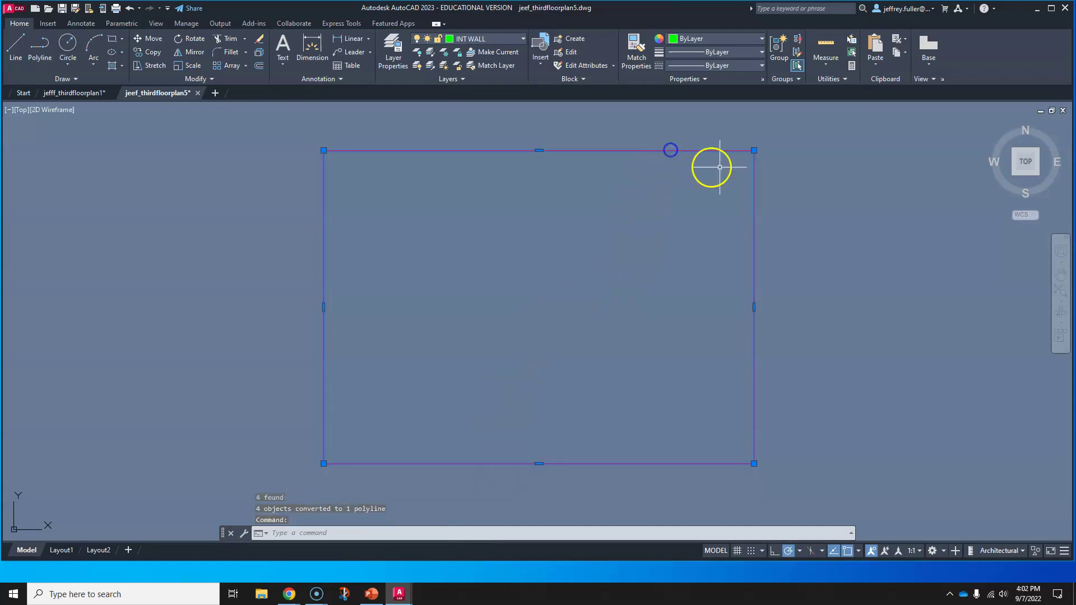
{"action": "middle_click_drag", "start_coordinate": [839, 198], "coordinate": [817, 209]}
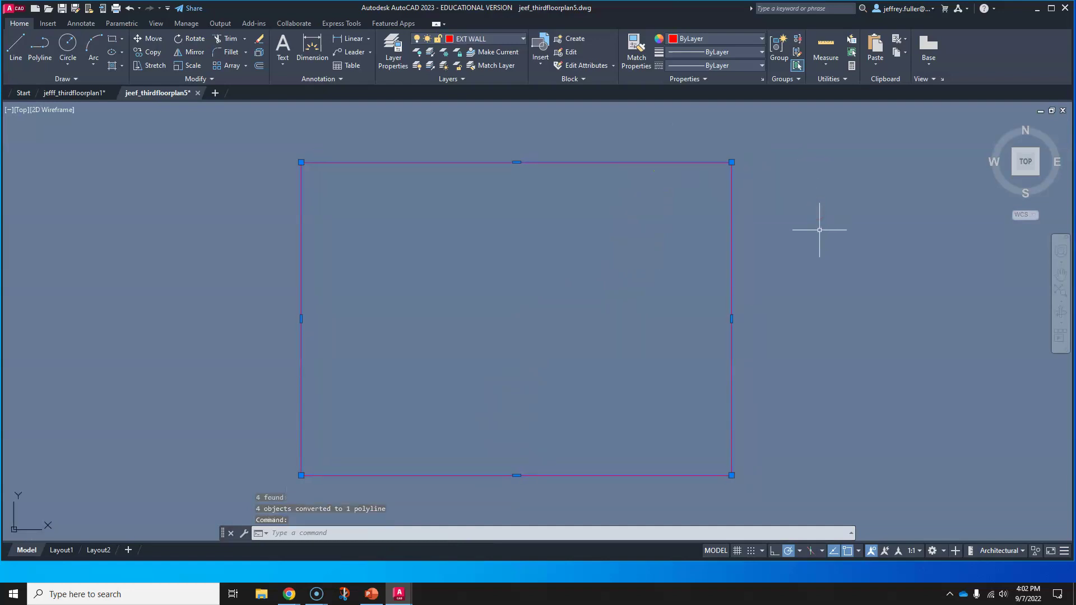
{"action": "left_click", "coordinate": [259, 67]}
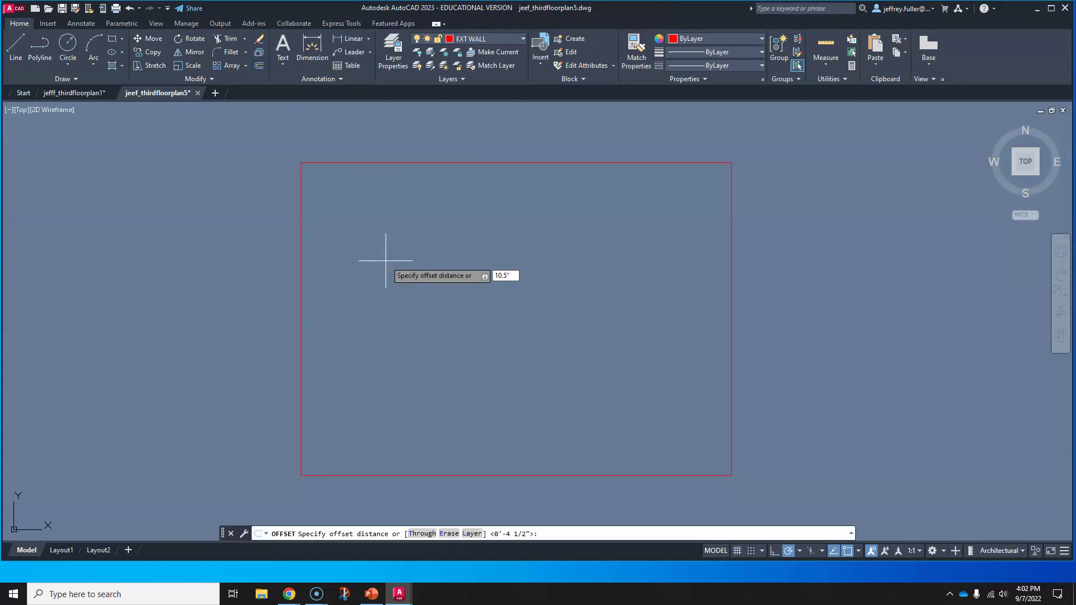
{"action": "type", "text": "10.5\""}
{"action": "key", "text": "Return"}
{"action": "left_click", "coordinate": [301, 259]}
{"action": "left_click", "coordinate": [177, 256]}
{"action": "middle_click_drag", "start_coordinate": [447, 280], "coordinate": [392, 266]}
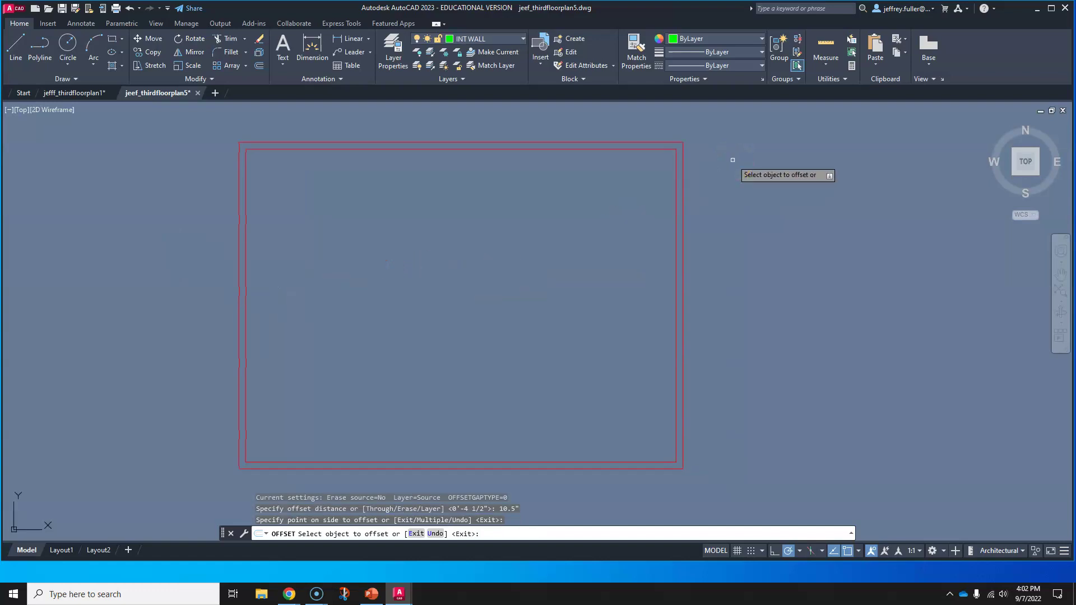
{"action": "key", "text": "Escape"}
{"action": "key", "text": "Escape"}
Explode both wall rectangles into separate lines
{"action": "left_click", "coordinate": [717, 130]}
{"action": "left_click", "coordinate": [606, 201]}
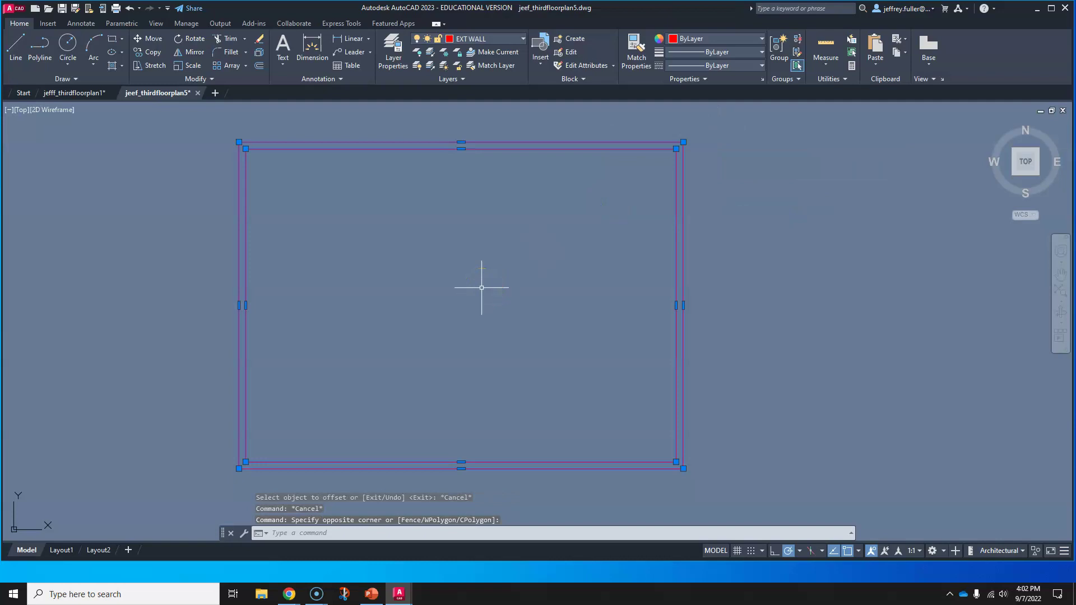
{"action": "left_click", "coordinate": [260, 53]}
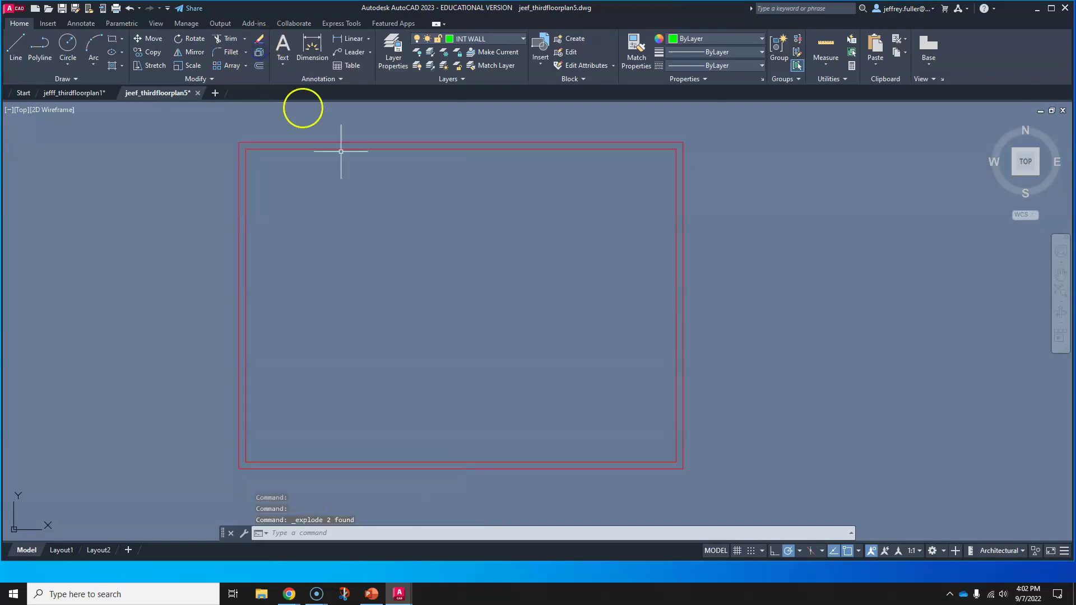
{"action": "left_click", "coordinate": [580, 140]}
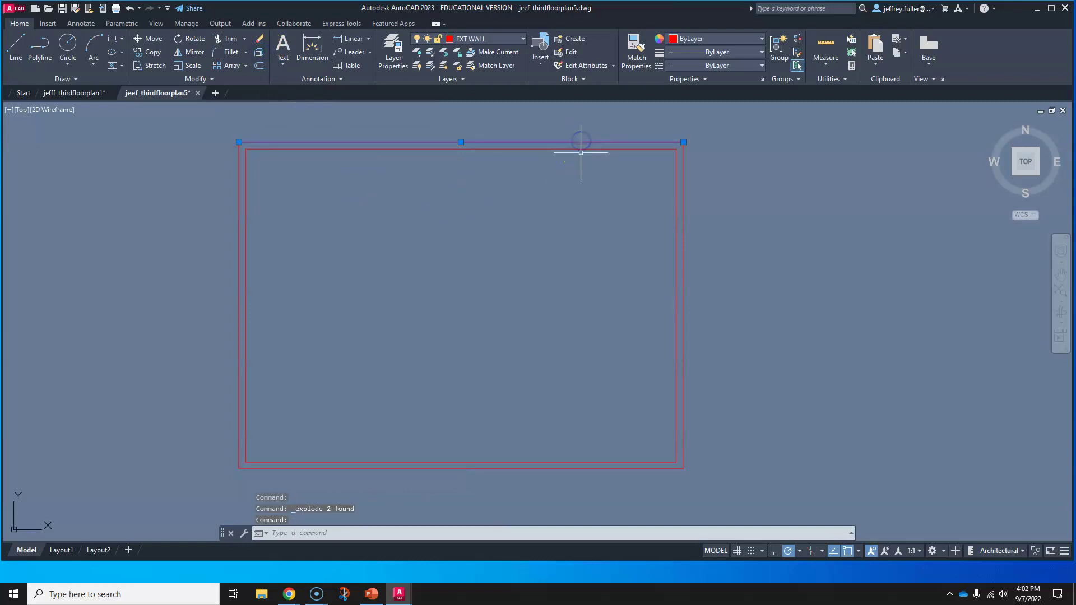
{"action": "key", "text": "Escape"}
{"action": "middle_click_drag", "start_coordinate": [588, 250], "coordinate": [612, 238]}
{"action": "middle_click_drag", "start_coordinate": [612, 283], "coordinate": [583, 271]}
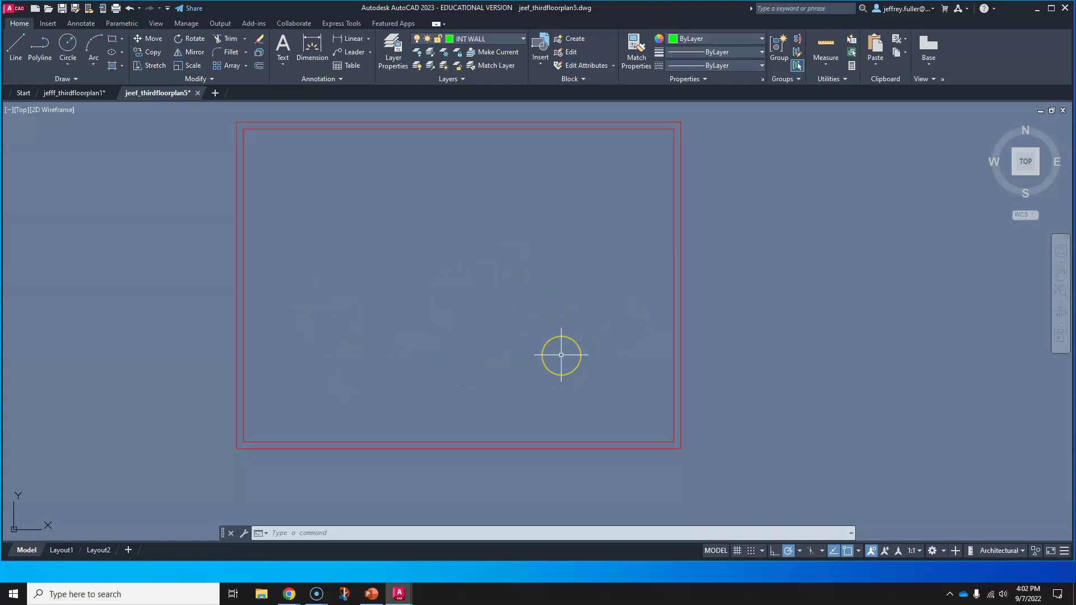
{"action": "middle_click_drag", "start_coordinate": [547, 357], "coordinate": [535, 364]}
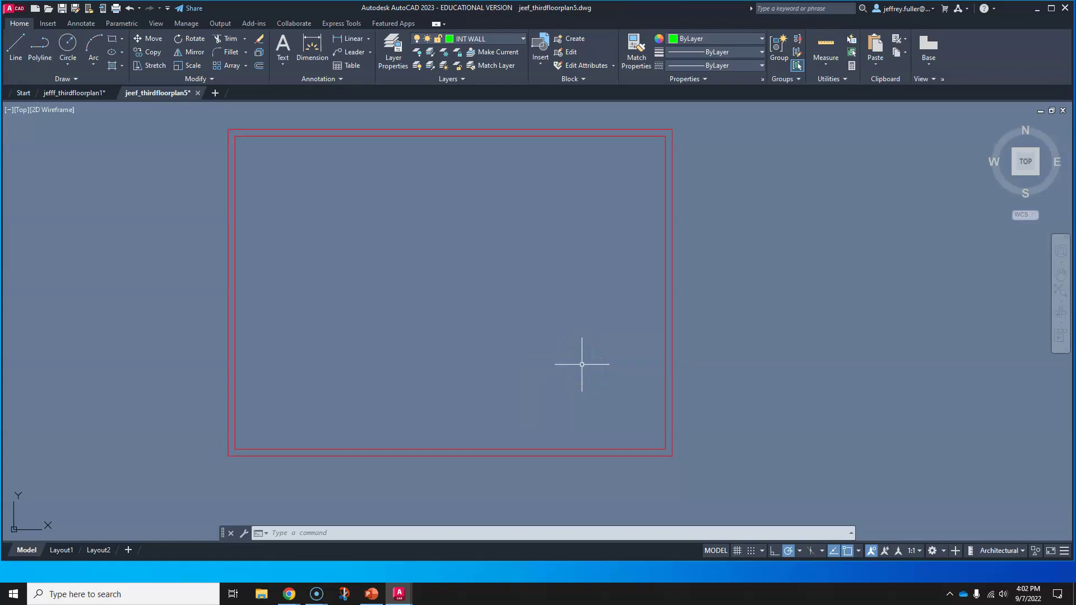
{"action": "middle_click_drag", "start_coordinate": [582, 366], "coordinate": [579, 384]}
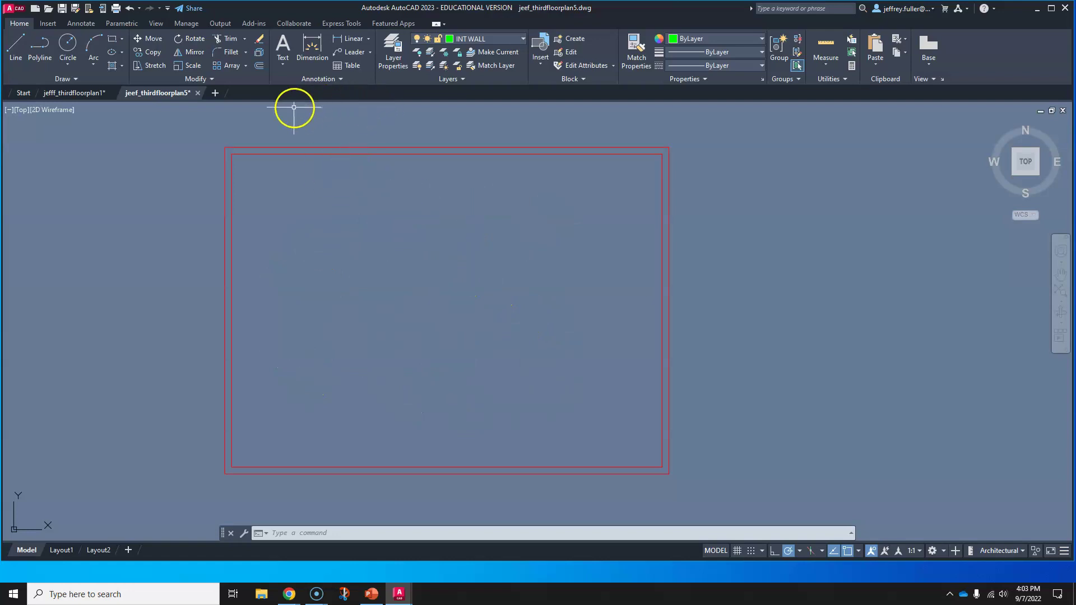
Offset the inner line of the right exterior wall 22' toward the inside of the plan
{"action": "left_click", "coordinate": [258, 65]}
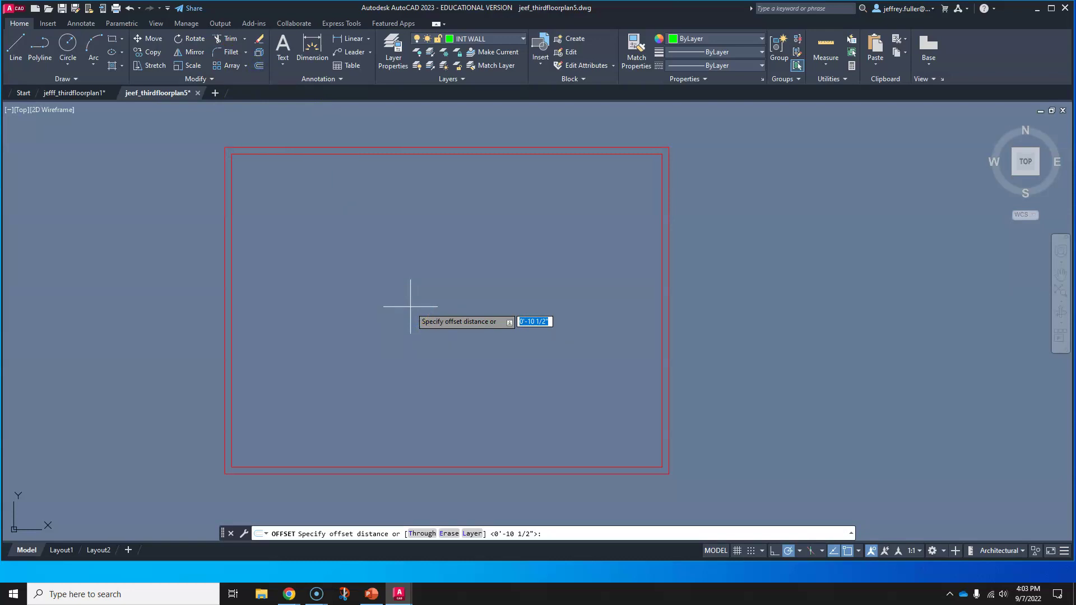
{"action": "type", "text": "22'"}
{"action": "key", "text": "Return"}
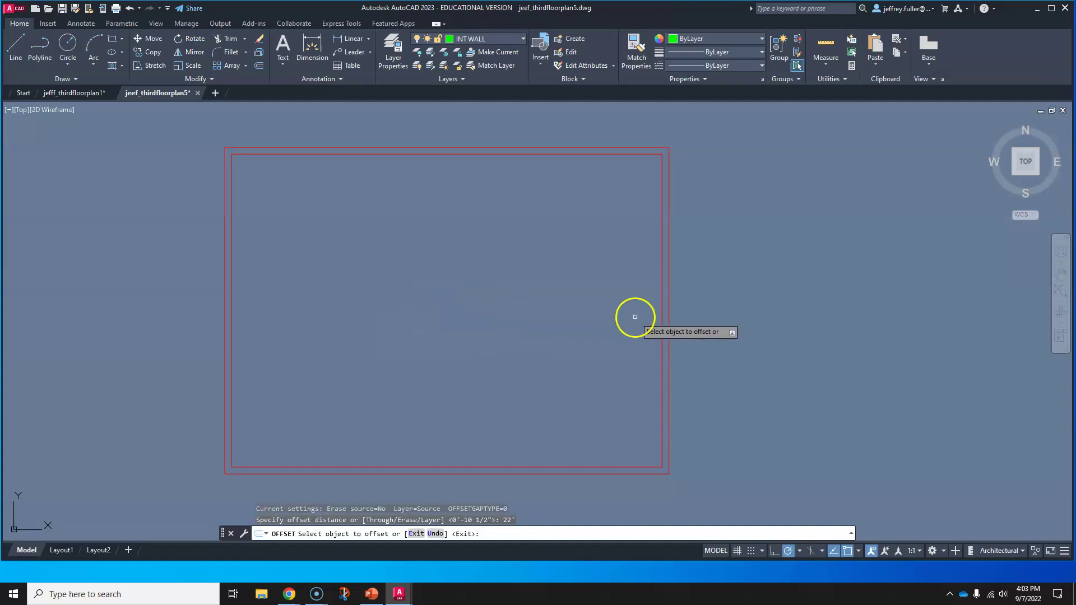
{"action": "left_click", "coordinate": [662, 327]}
{"action": "left_click", "coordinate": [509, 331]}
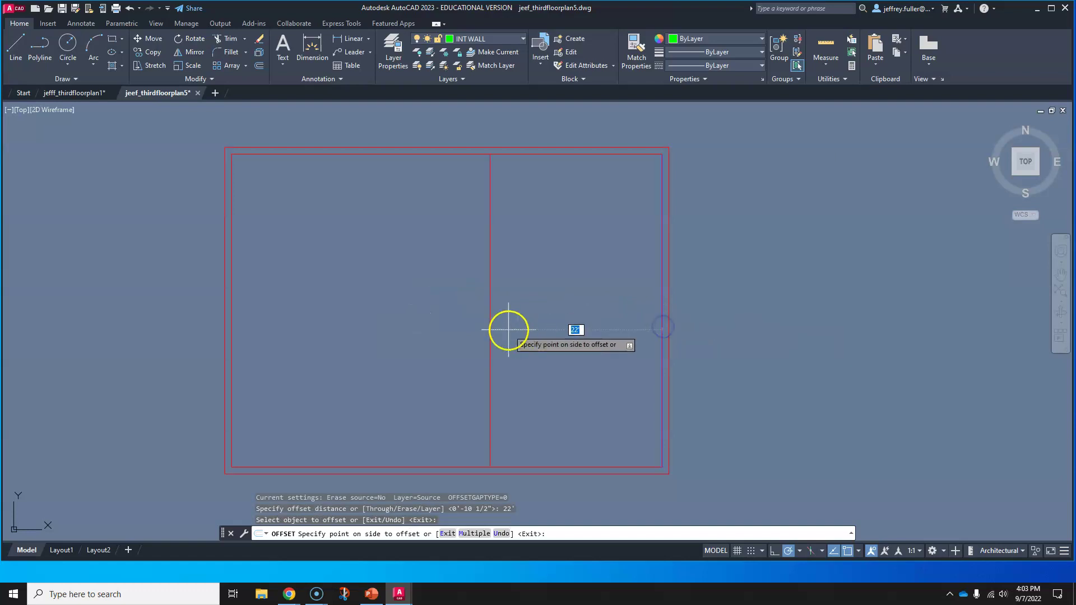
Offset the inner line of the bottom exterior wall 22' upward into the plan
{"action": "left_click", "coordinate": [567, 466]}
{"action": "left_click", "coordinate": [558, 332]}
{"action": "left_click", "coordinate": [576, 284]}
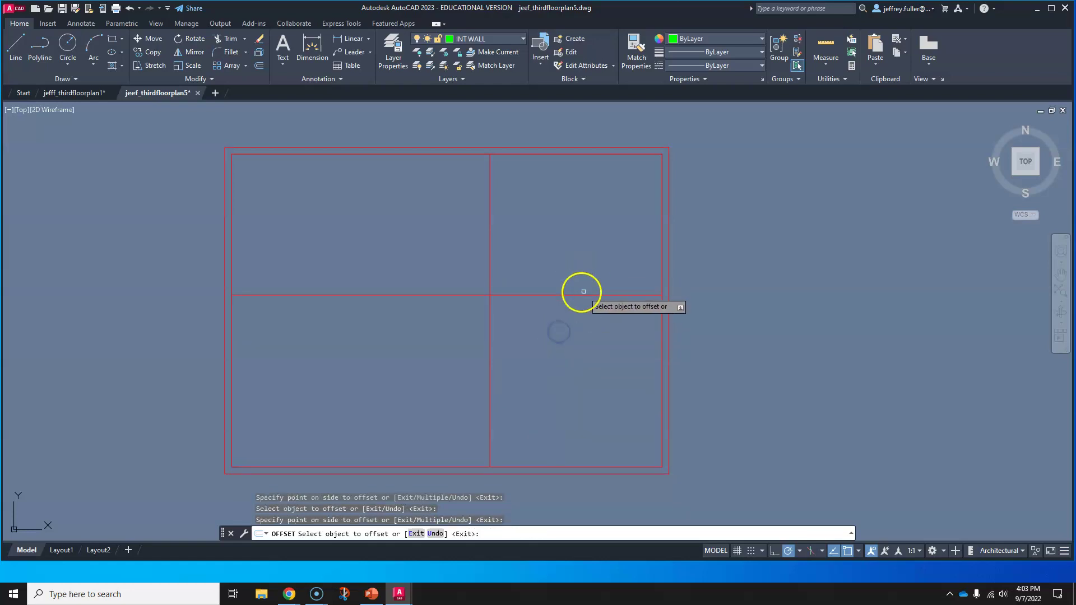
{"action": "left_click", "coordinate": [670, 358]}
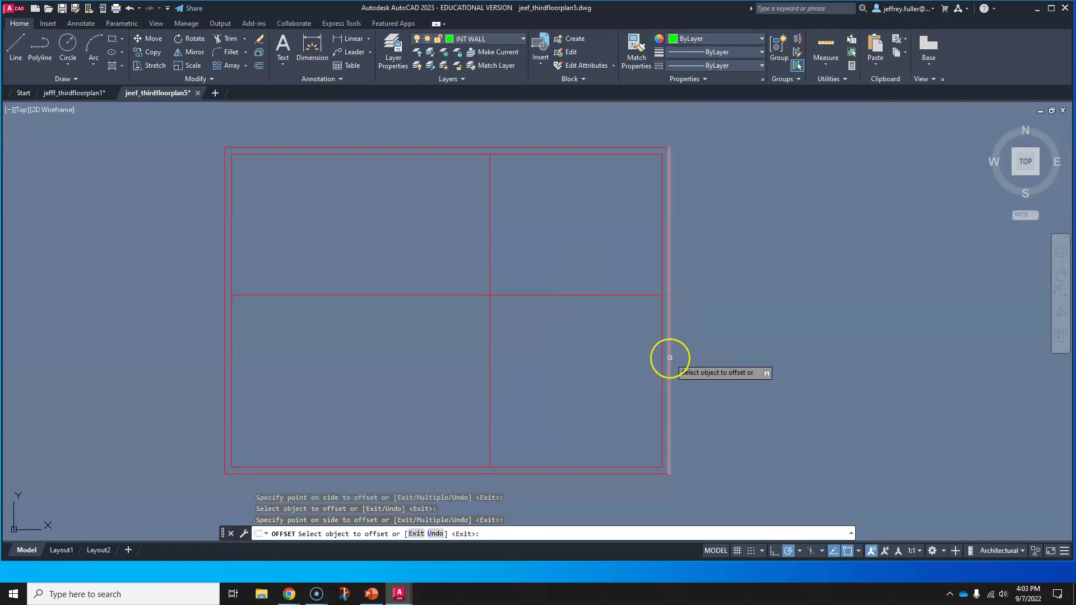
{"action": "key", "text": "Escape"}
{"action": "key", "text": "Escape"}
Move the two crossing 22' offset lines inside the plan to the INT WALL layer
{"action": "left_click", "coordinate": [546, 206]}
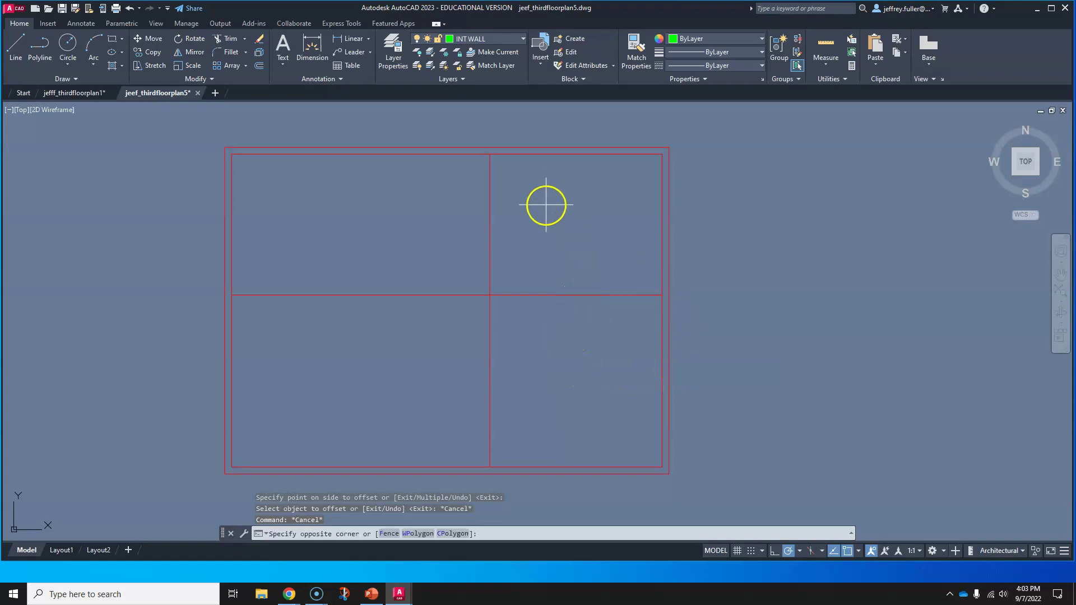
{"action": "left_click", "coordinate": [419, 343]}
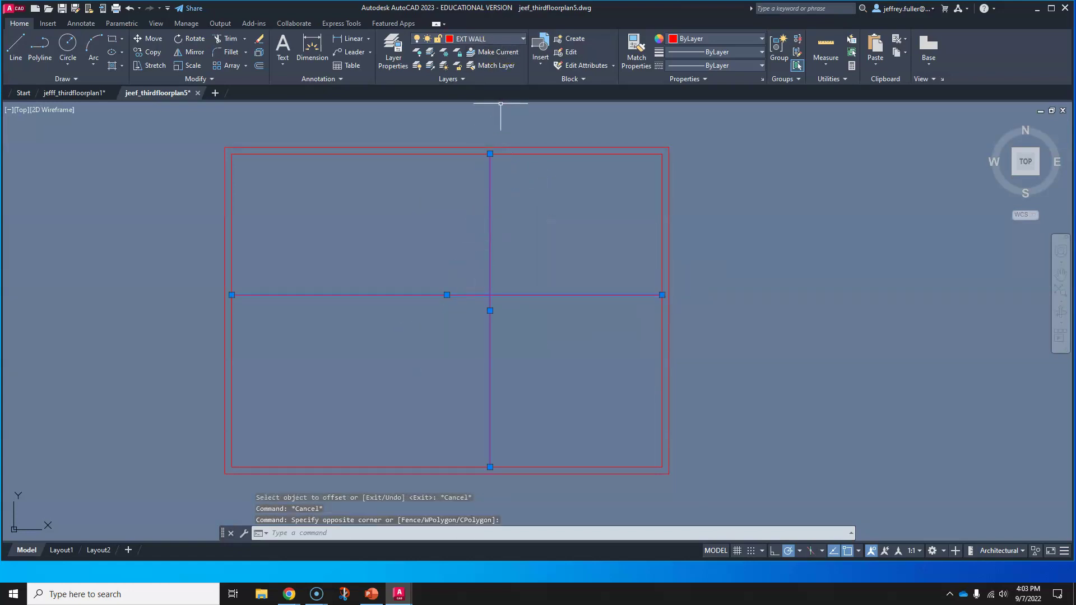
{"action": "left_click", "coordinate": [523, 39]}
{"action": "left_click", "coordinate": [523, 39]}
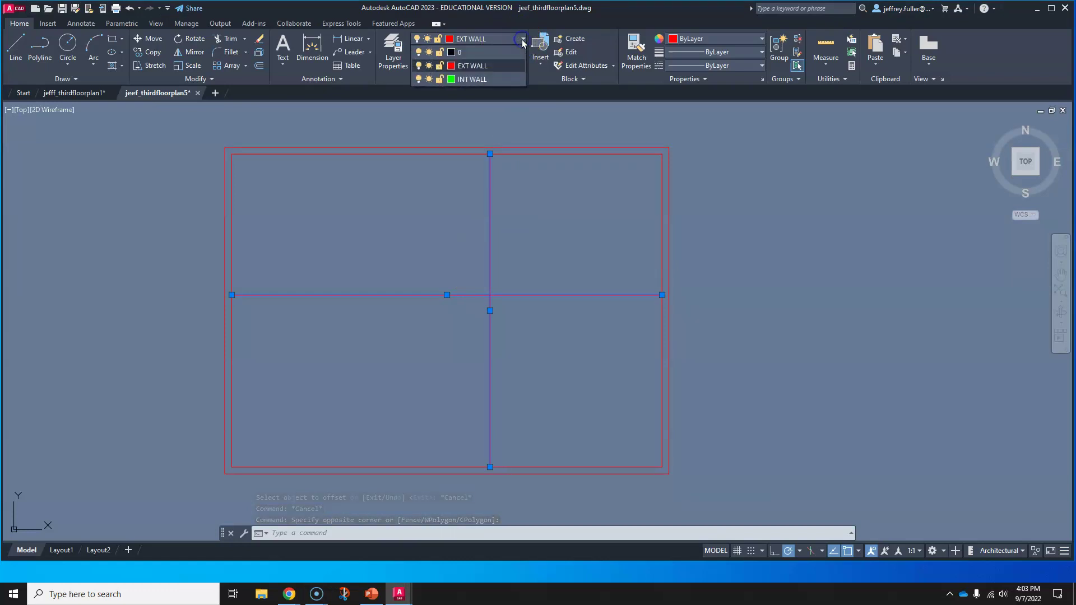
{"action": "left_click", "coordinate": [474, 79]}
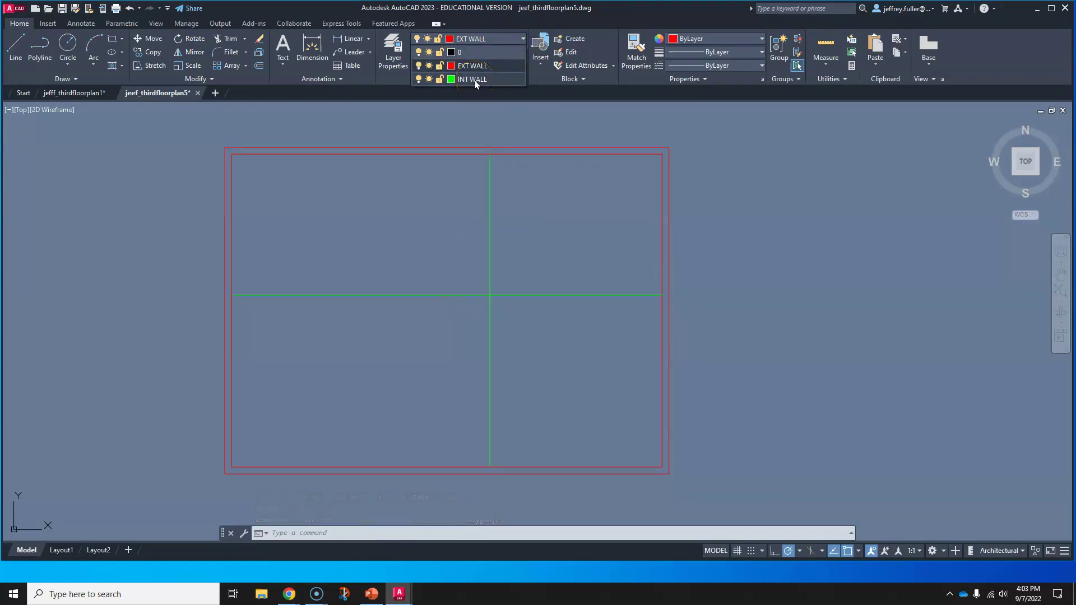
{"action": "left_click", "coordinate": [475, 80]}
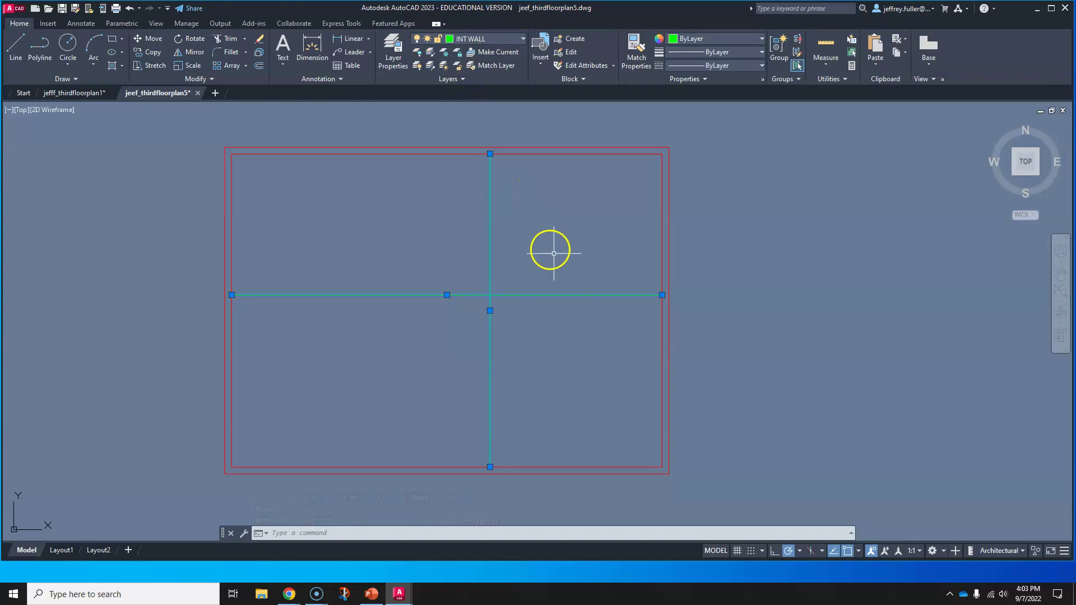
{"action": "key", "text": "Escape"}
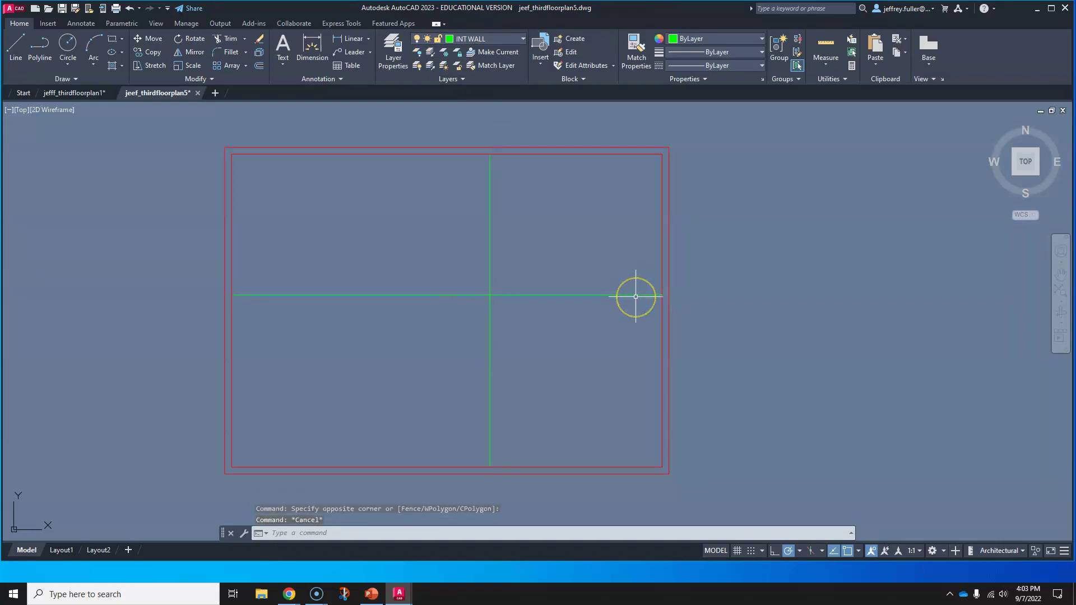
Offset the vertical interior wall line 4.5" to its left to give the wall its thickness
{"action": "middle_click_drag", "start_coordinate": [586, 338], "coordinate": [598, 340]}
{"action": "scroll", "coordinate": [523, 311], "scroll_direction": "up", "scroll_amount": 2}
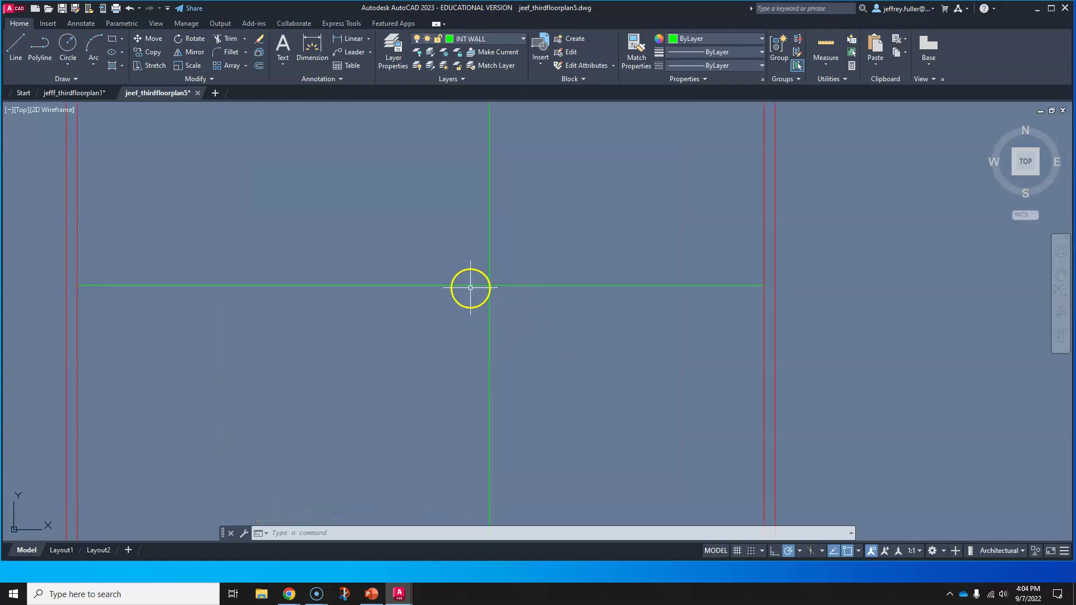
{"action": "scroll", "coordinate": [550, 324], "scroll_direction": "down", "scroll_amount": 2}
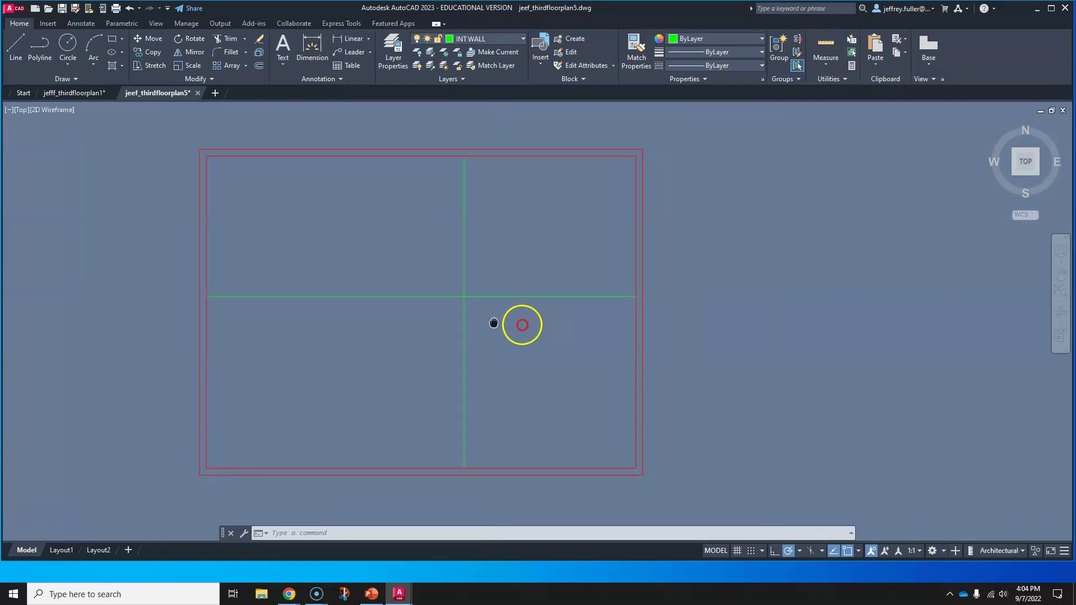
{"action": "left_click", "coordinate": [259, 66]}
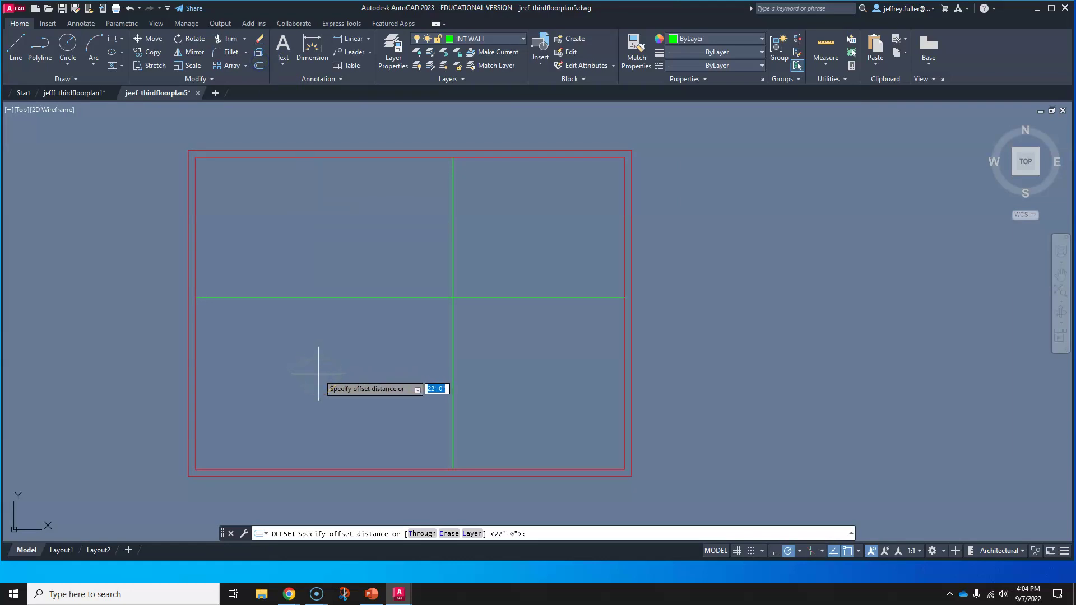
{"action": "type", "text": "4.5"}
{"action": "key", "text": "Return"}
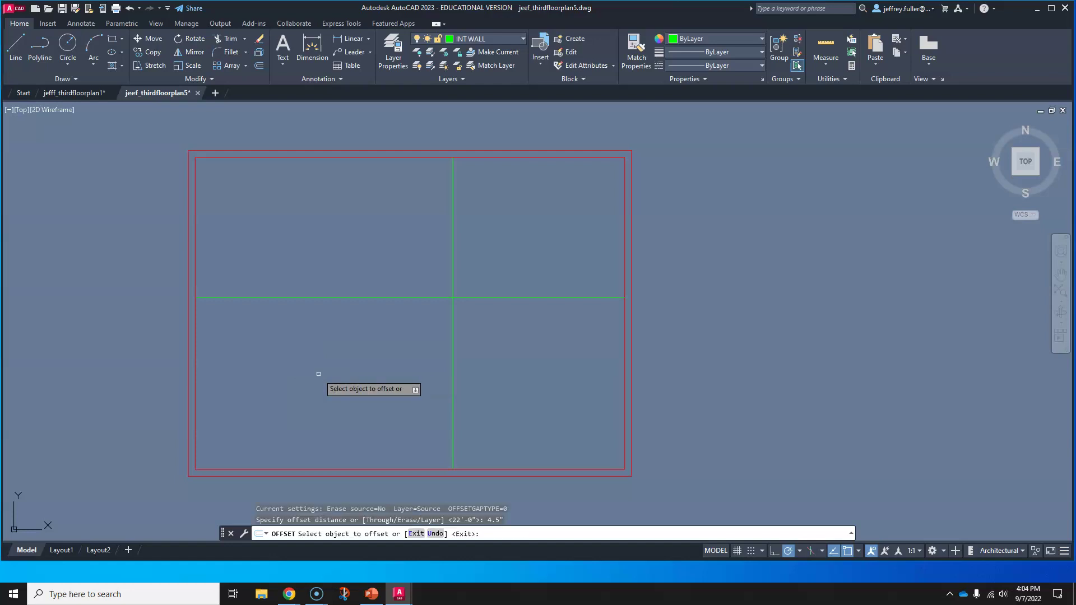
{"action": "scroll", "coordinate": [418, 340], "scroll_direction": "up", "scroll_amount": 4}
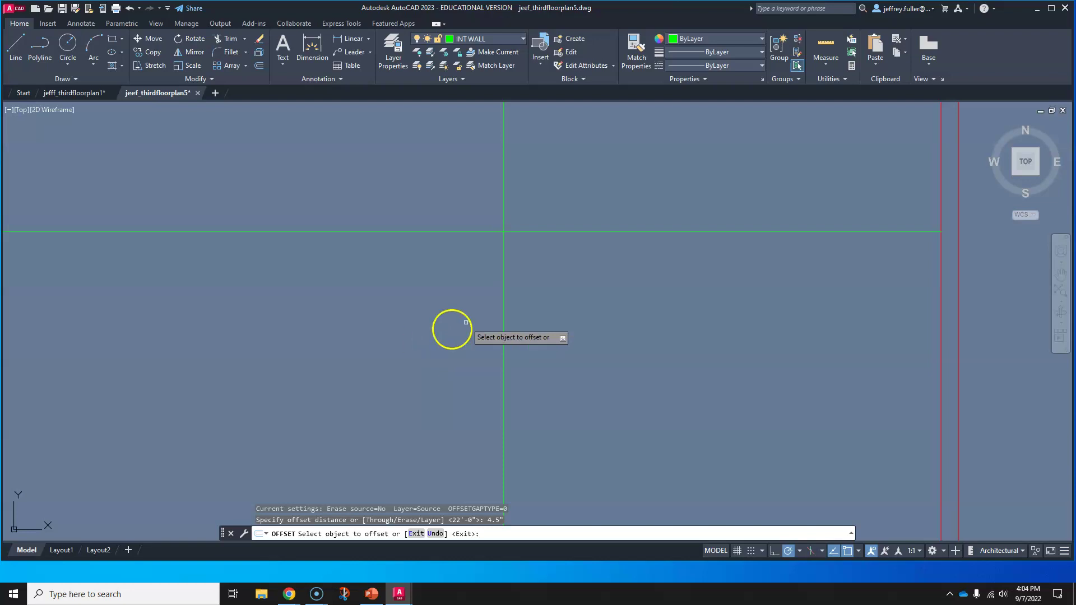
{"action": "left_click", "coordinate": [503, 300]}
{"action": "left_click", "coordinate": [433, 301]}
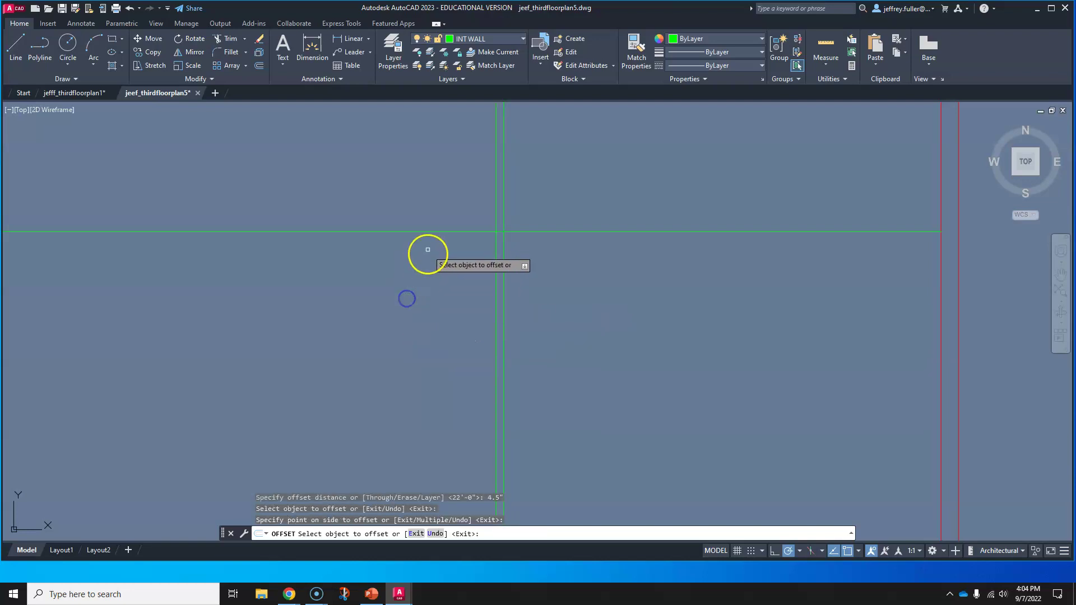
Offset the horizontal interior wall line upward by the same 4.5" and end the Offset command
{"action": "left_click", "coordinate": [428, 231]}
{"action": "left_click", "coordinate": [427, 194]}
{"action": "scroll", "coordinate": [473, 331], "scroll_direction": "down", "scroll_amount": 5}
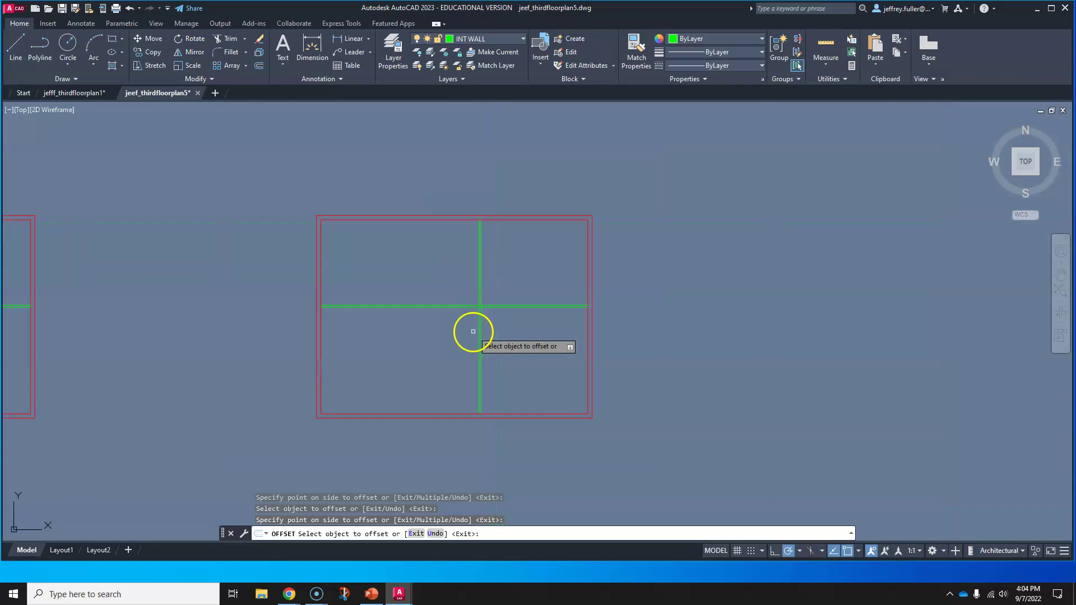
{"action": "scroll", "coordinate": [473, 344], "scroll_direction": "up", "scroll_amount": 3}
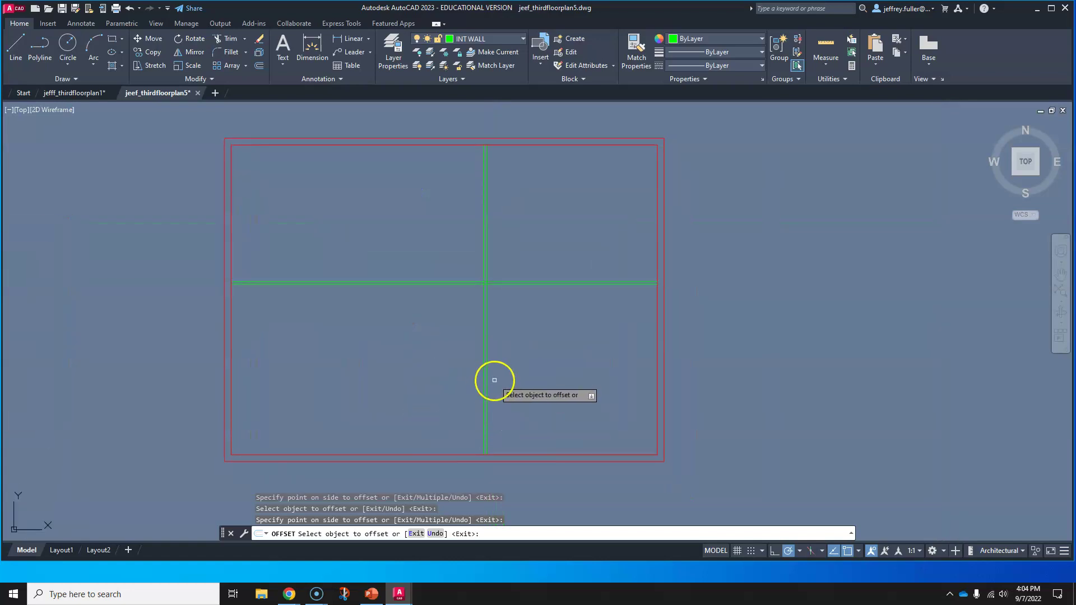
{"action": "key", "text": "Escape"}
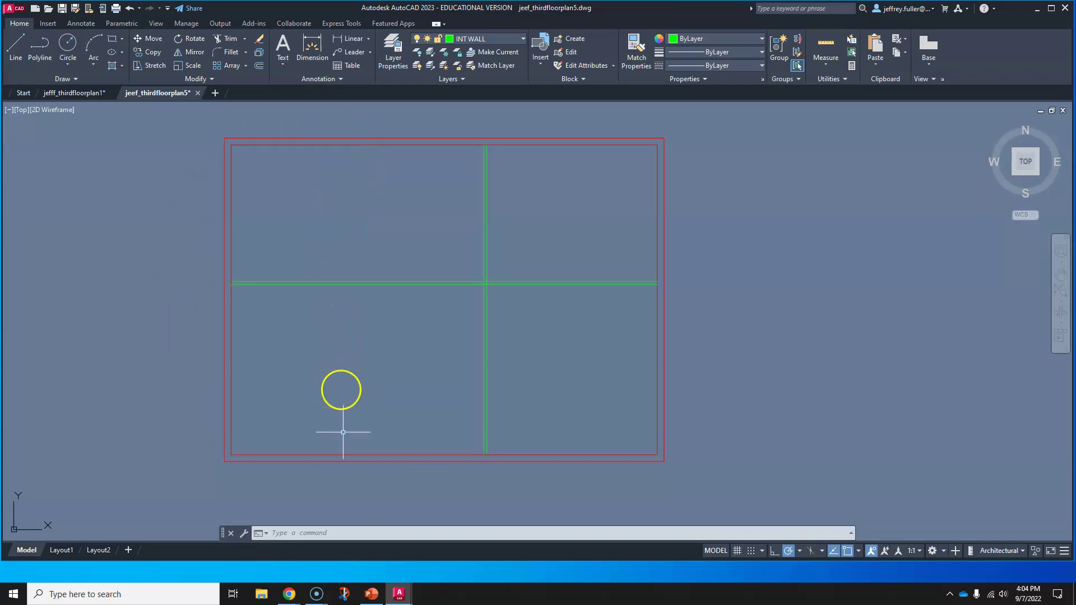
Offset the inner line of the left exterior wall 13' toward the inside of the plan
{"action": "middle_click_drag", "start_coordinate": [168, 329], "coordinate": [112, 339]}
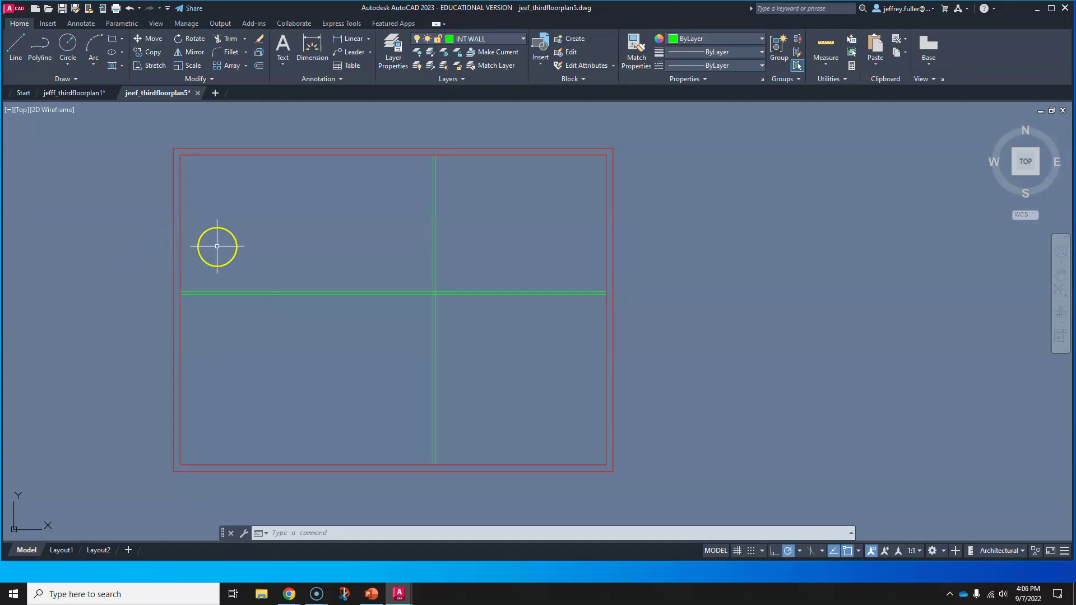
{"action": "left_click", "coordinate": [245, 245]}
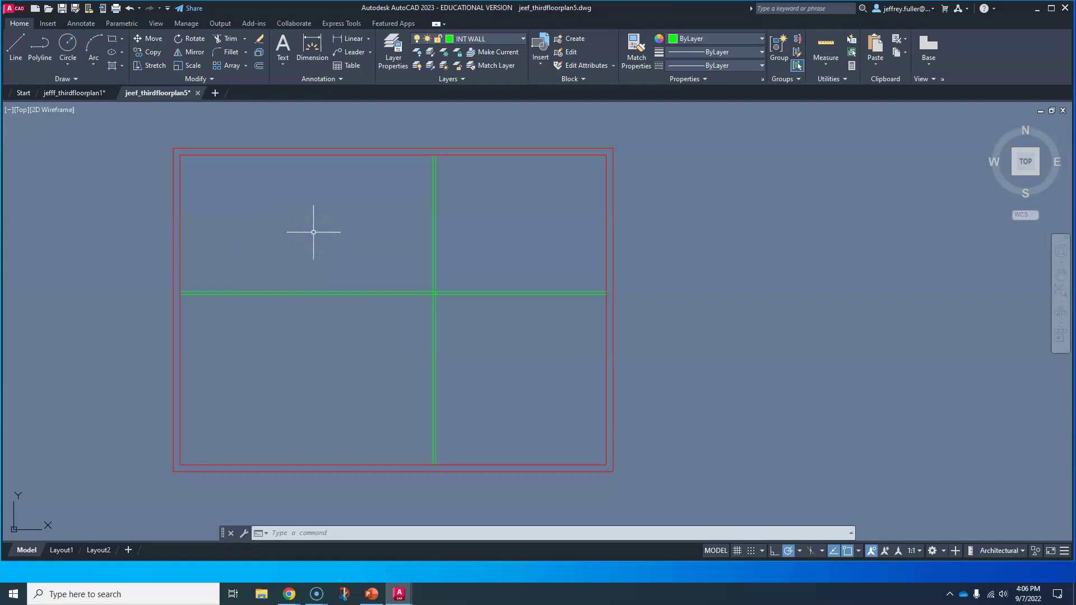
{"action": "left_click", "coordinate": [258, 65]}
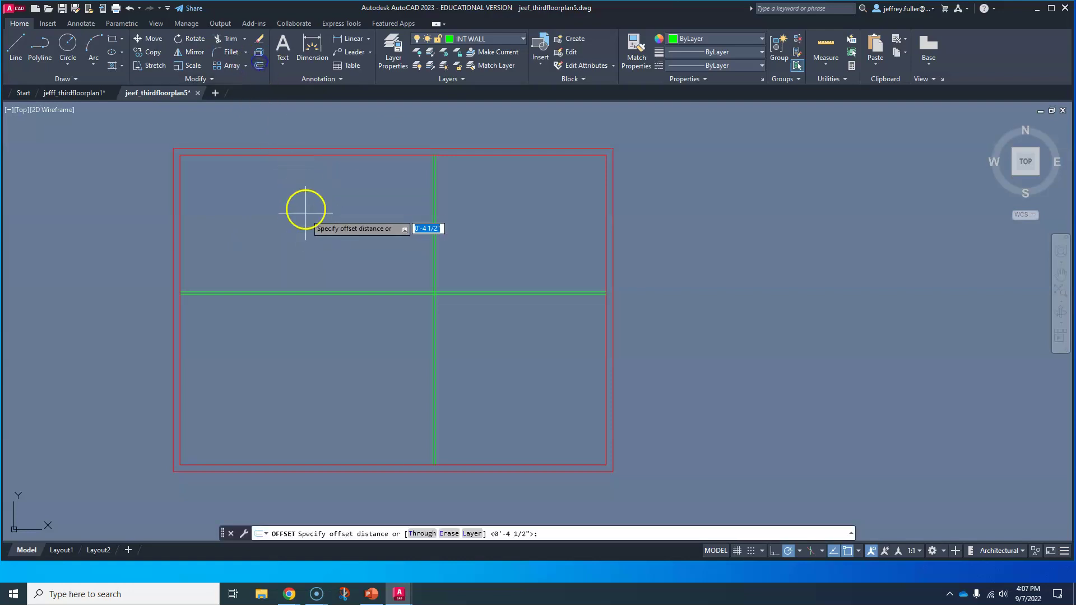
{"action": "type", "text": "13"}
{"action": "key", "text": "Return"}
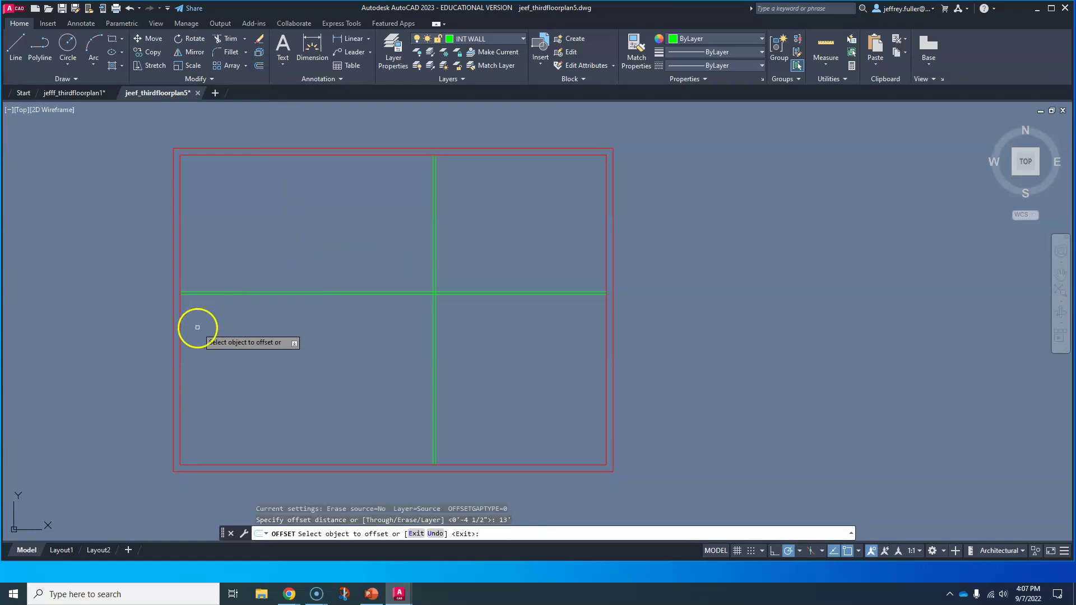
{"action": "left_click", "coordinate": [180, 333]}
{"action": "left_click", "coordinate": [304, 334]}
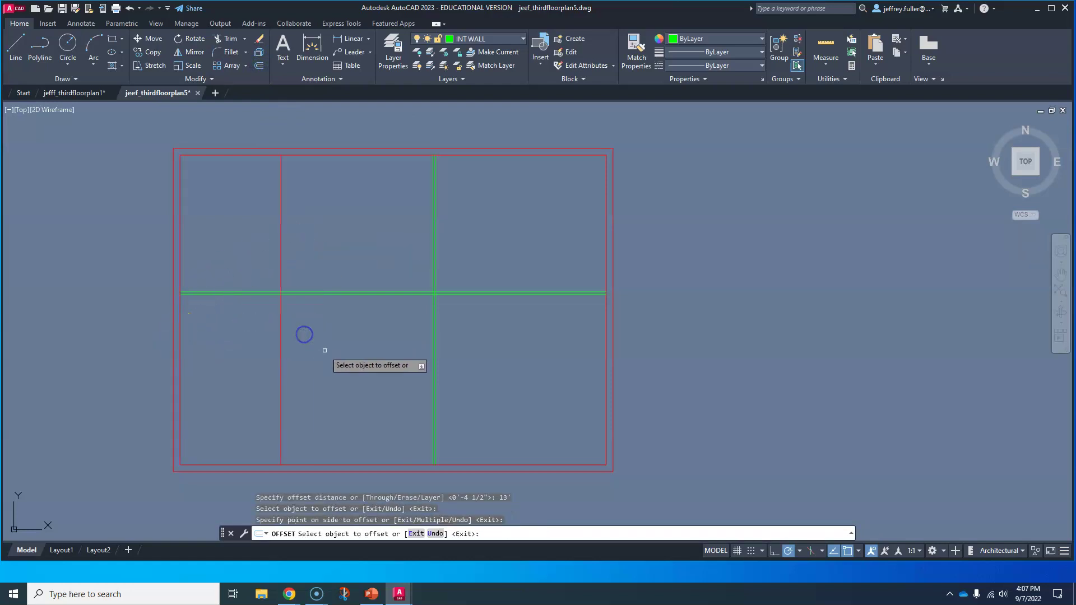
Offset the new vertical line 4.25" to its right to form the second face of the wall
{"action": "scroll", "coordinate": [316, 343], "scroll_direction": "up", "scroll_amount": 2}
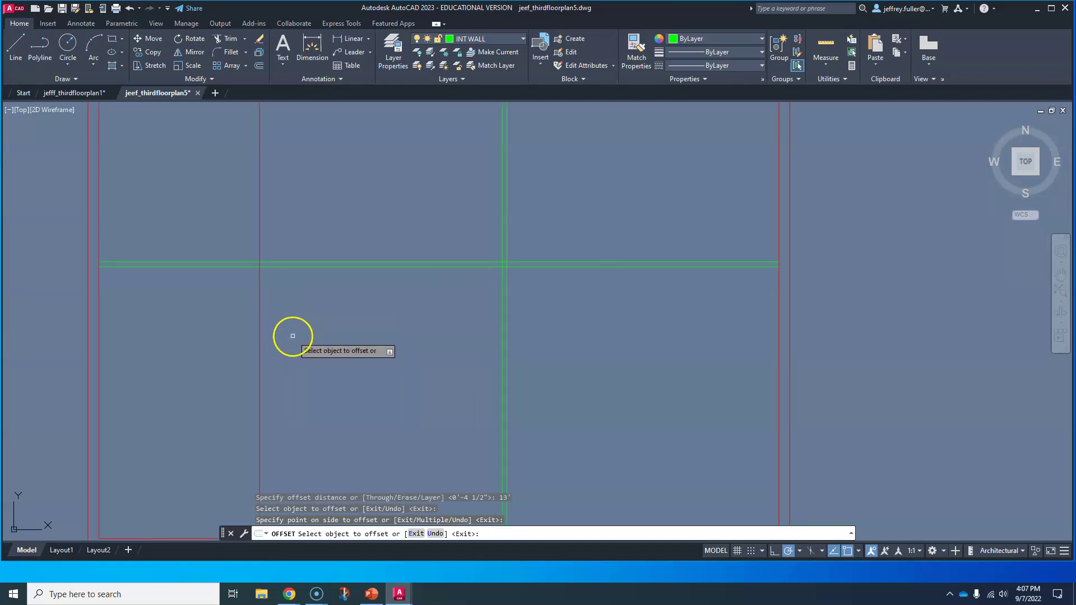
{"action": "left_click", "coordinate": [258, 347]}
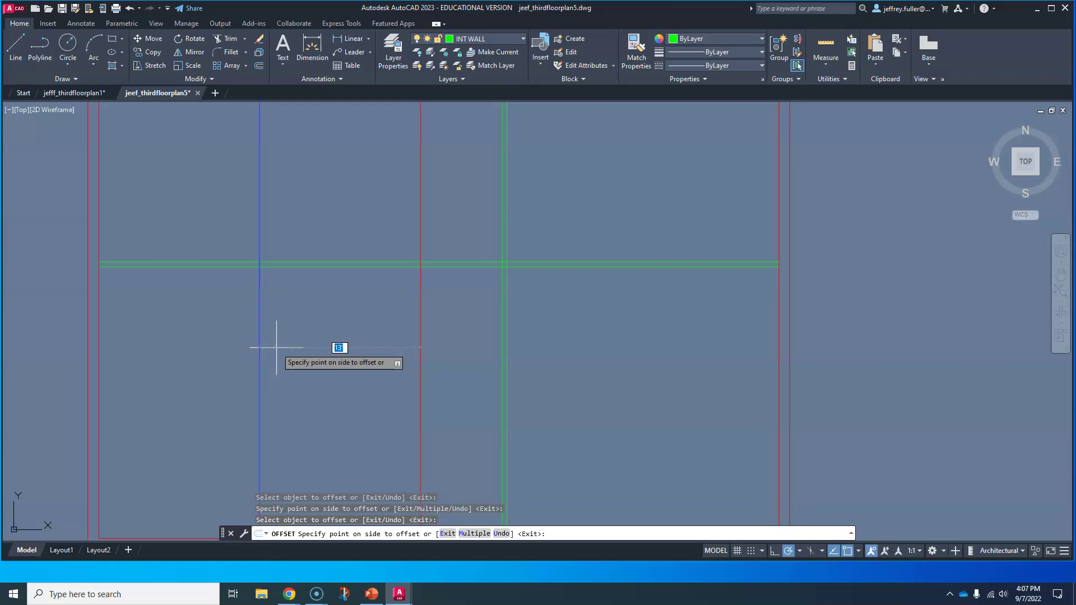
{"action": "type", "text": "4.25"}
{"action": "key", "text": "Return"}
{"action": "scroll", "coordinate": [276, 348], "scroll_direction": "down", "scroll_amount": 2}
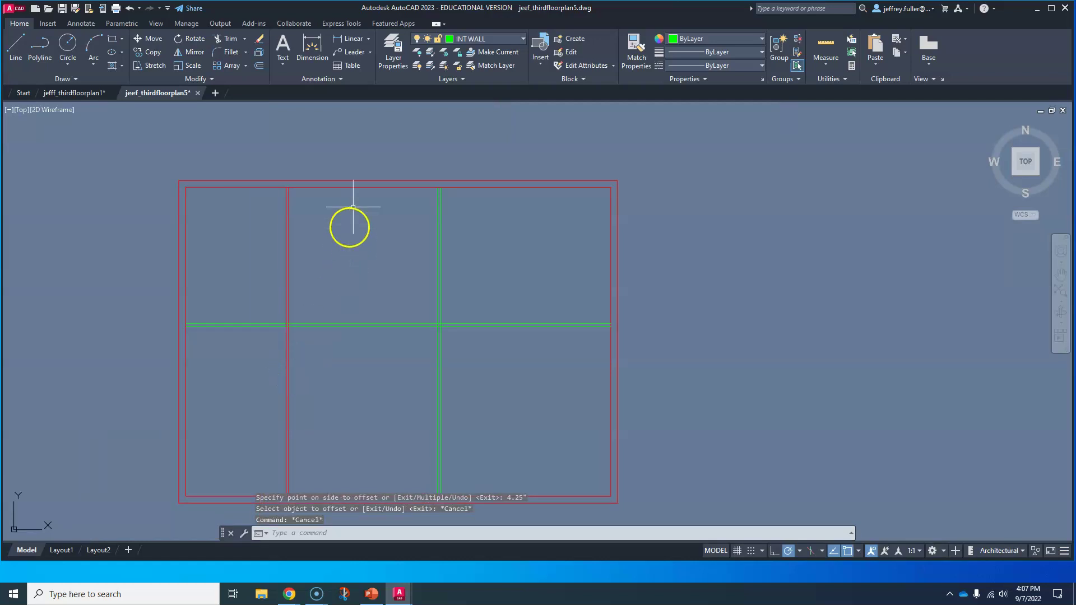
Move both red lines of the new vertical wall to the INT WALL layer and clear the selection
{"action": "left_click", "coordinate": [331, 238]}
{"action": "left_click", "coordinate": [228, 283]}
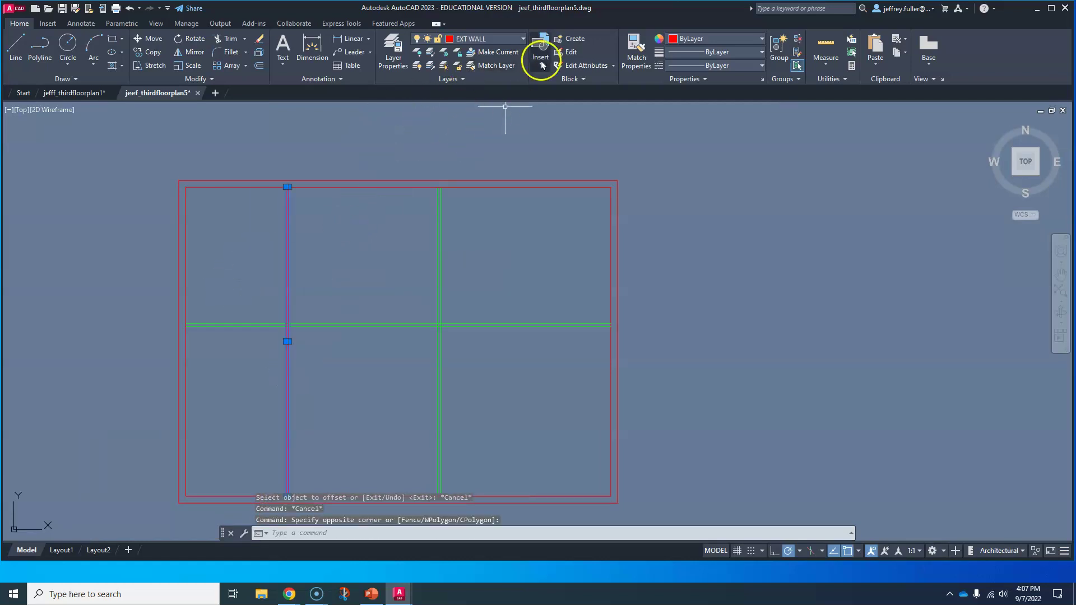
{"action": "left_click", "coordinate": [523, 39]}
{"action": "left_click", "coordinate": [473, 79]}
{"action": "scroll", "coordinate": [256, 372], "scroll_direction": "up", "scroll_amount": 6}
{"action": "scroll", "coordinate": [348, 336], "scroll_direction": "down", "scroll_amount": 4}
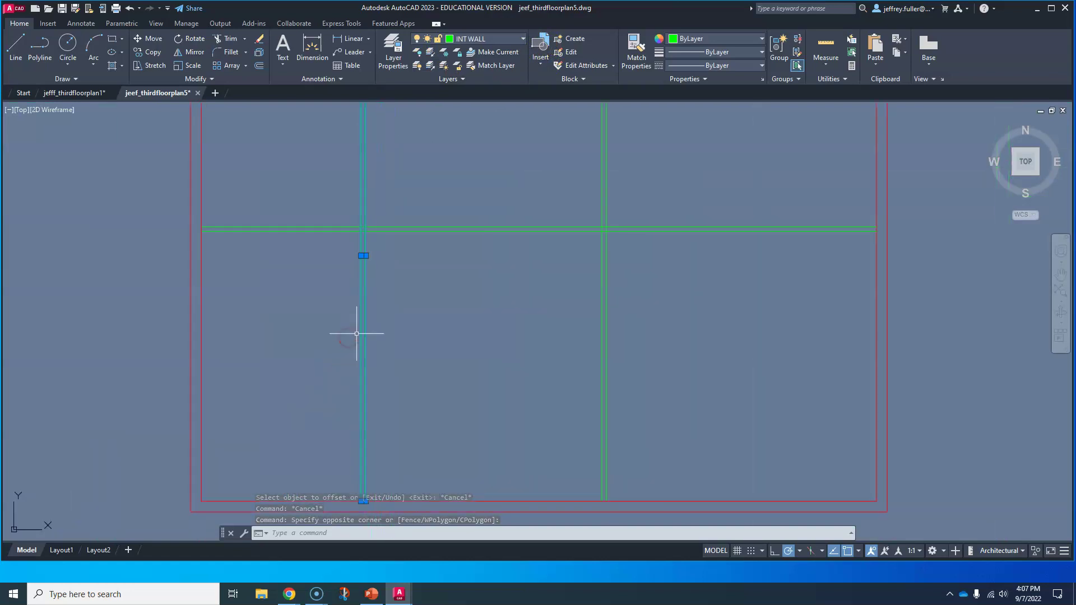
{"action": "scroll", "coordinate": [364, 339], "scroll_direction": "up", "scroll_amount": 4}
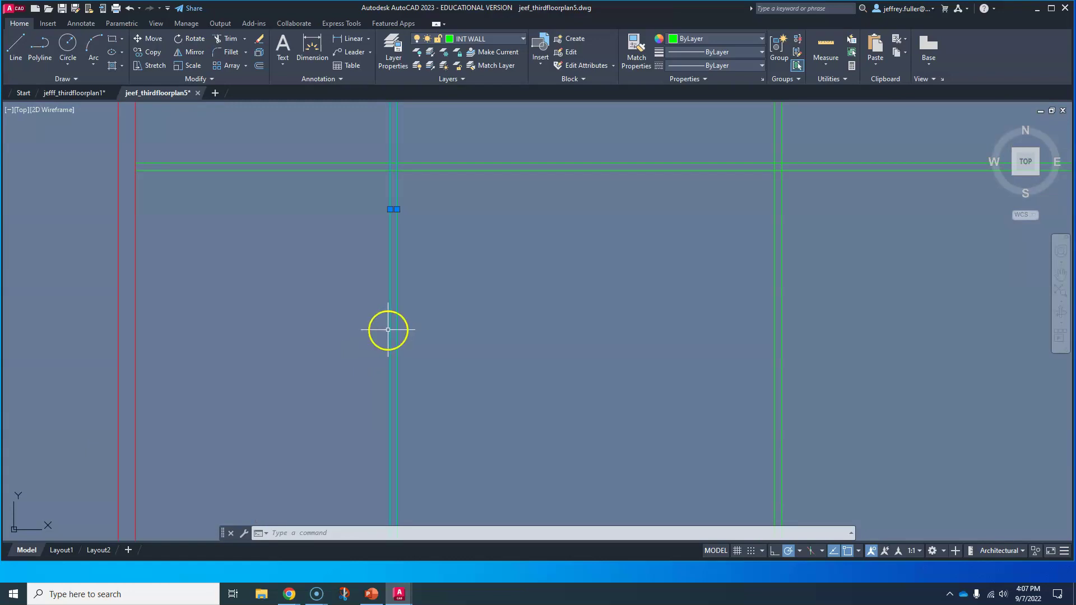
{"action": "middle_click_drag", "start_coordinate": [357, 341], "coordinate": [329, 315]}
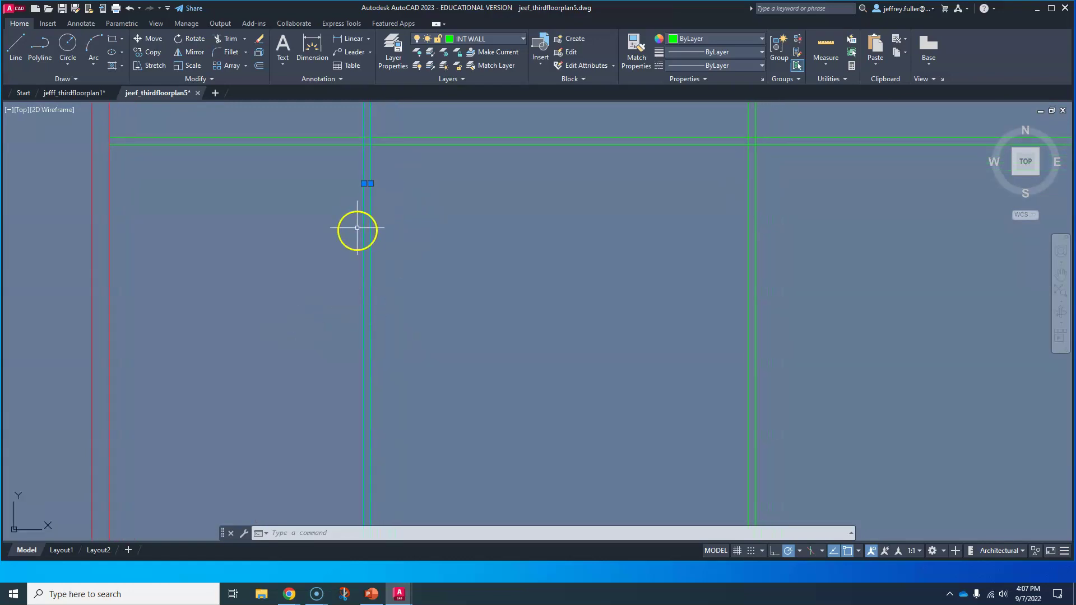
{"action": "left_click", "coordinate": [440, 248]}
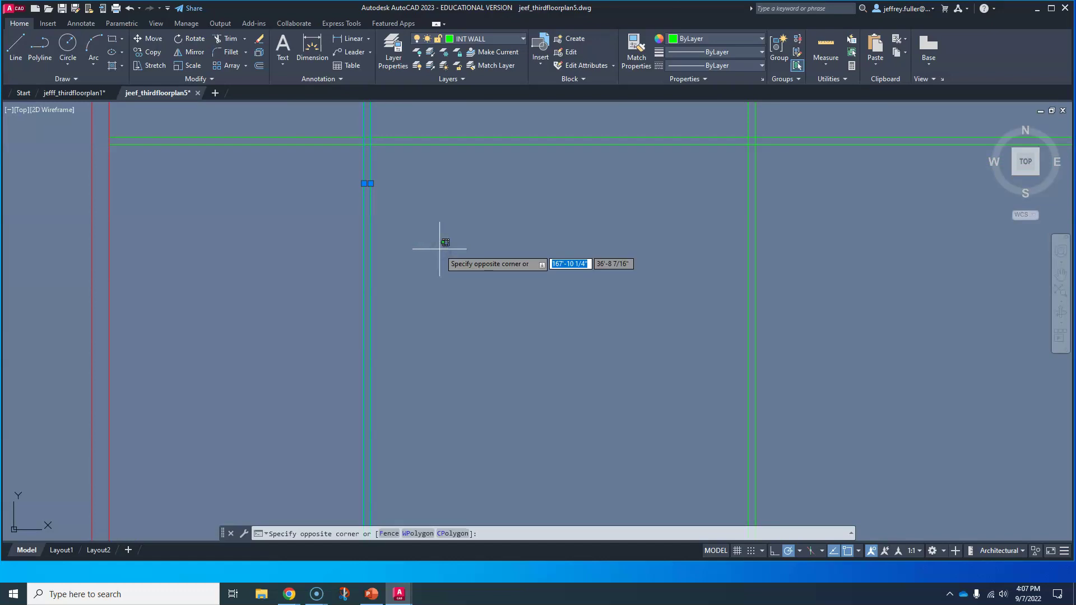
{"action": "key", "text": "Escape"}
Set the Offset distance to 4.5", then offset the left line of the leftmost interior wall 36" to the left
{"action": "left_click", "coordinate": [259, 66]}
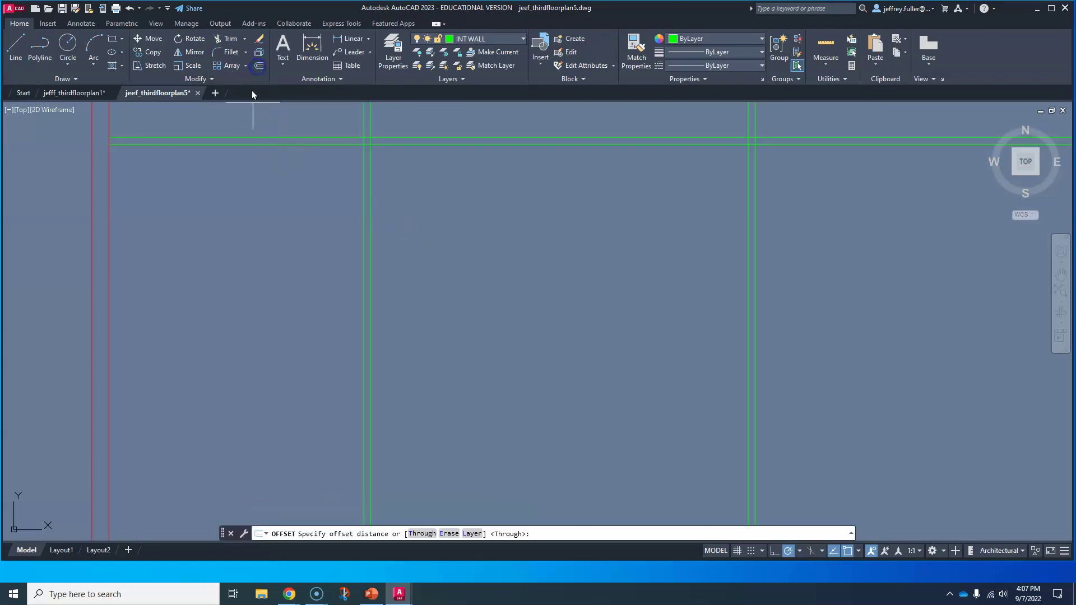
{"action": "type", "text": "4.5\""}
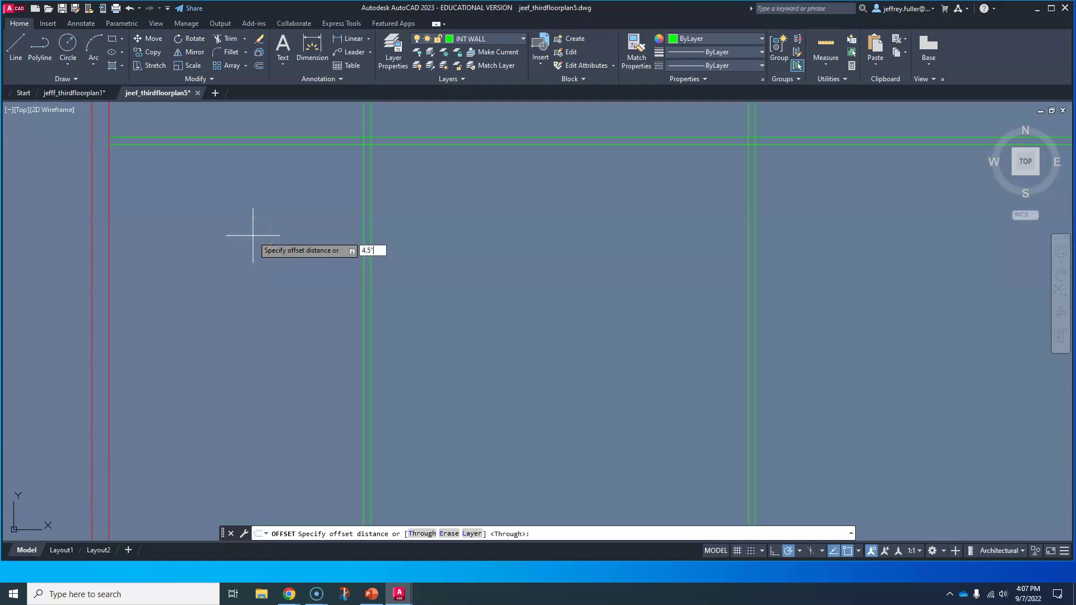
{"action": "key", "text": "Return"}
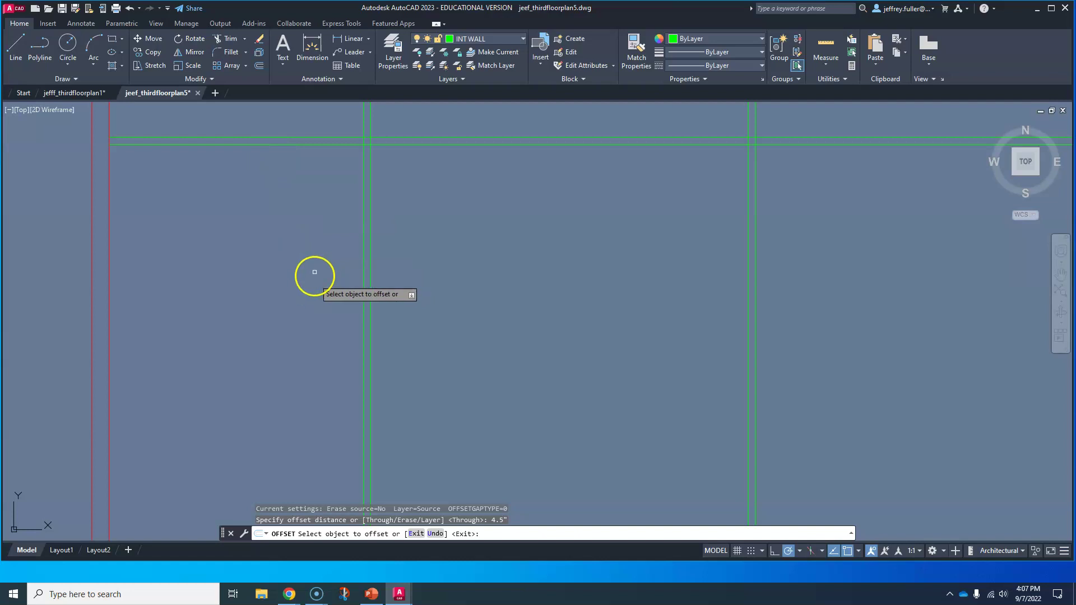
{"action": "left_click", "coordinate": [363, 314]}
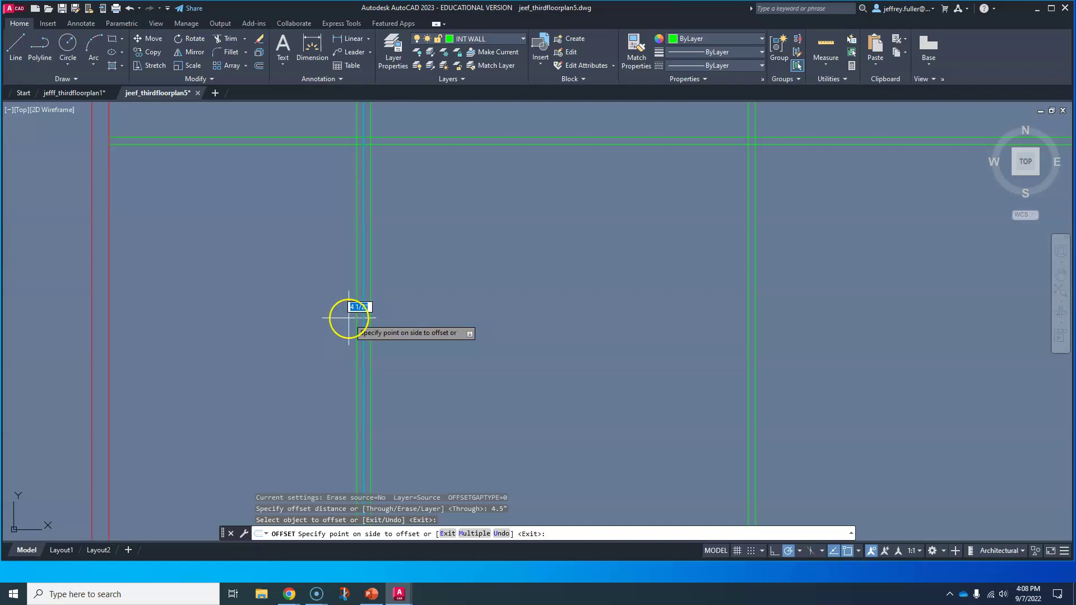
{"action": "type", "text": "36"}
{"action": "key", "text": "Return"}
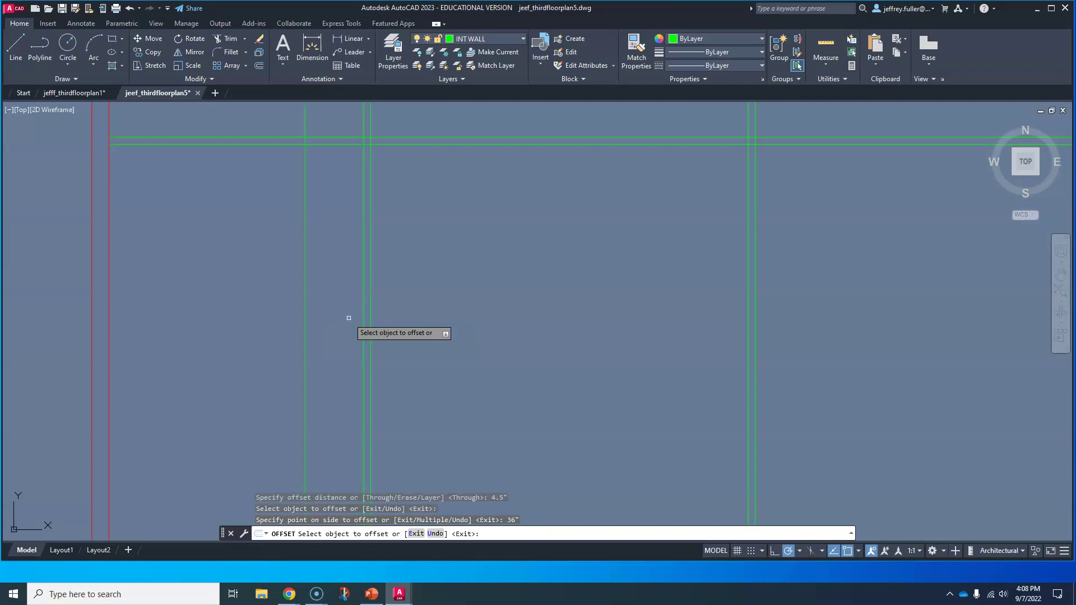
Offset the new hallway-side line 4.5" to its left to complete the second vertical wall
{"action": "left_click", "coordinate": [304, 321]}
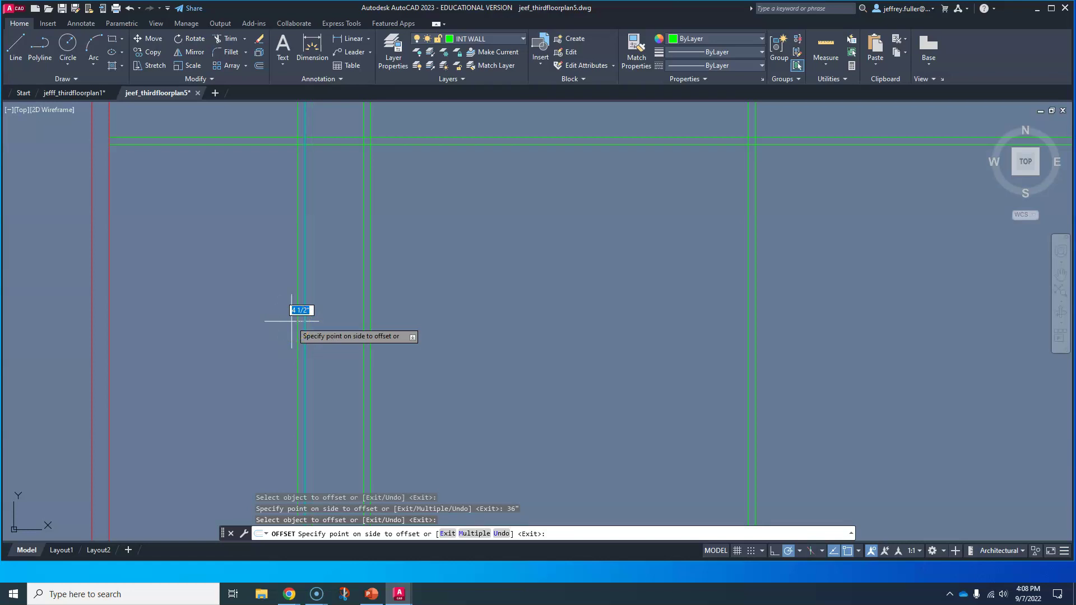
{"action": "left_click", "coordinate": [291, 321]}
{"action": "scroll", "coordinate": [252, 367], "scroll_direction": "down", "scroll_amount": 4}
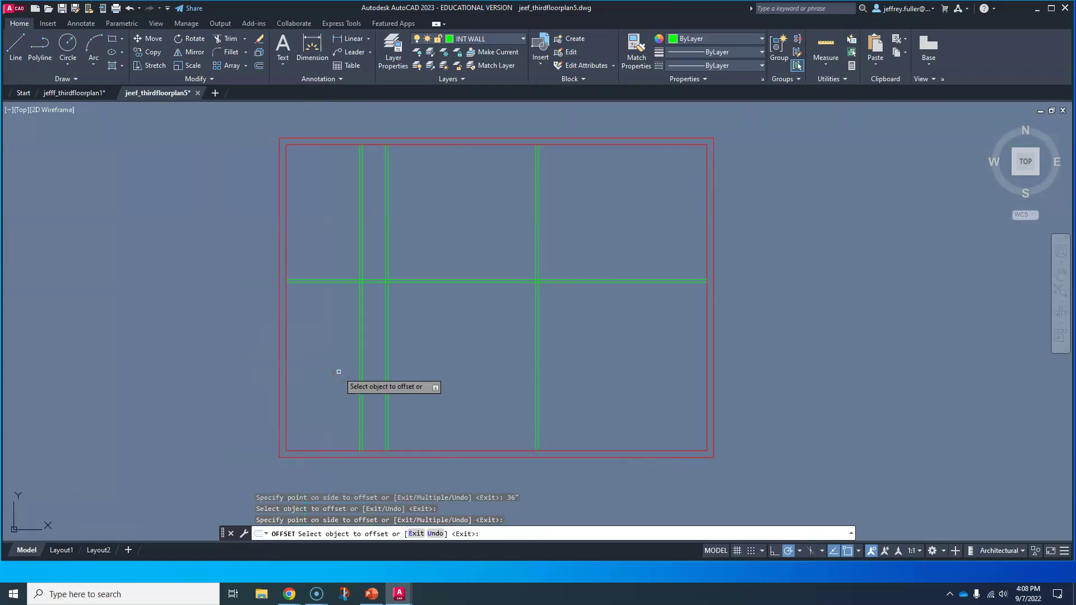
Draw a horizontal line from the left exterior wall's inner face, starting 5.5' below the horizontal interior wall, to the nearest vertical interior wall
{"action": "middle_click_drag", "start_coordinate": [337, 372], "coordinate": [336, 363]}
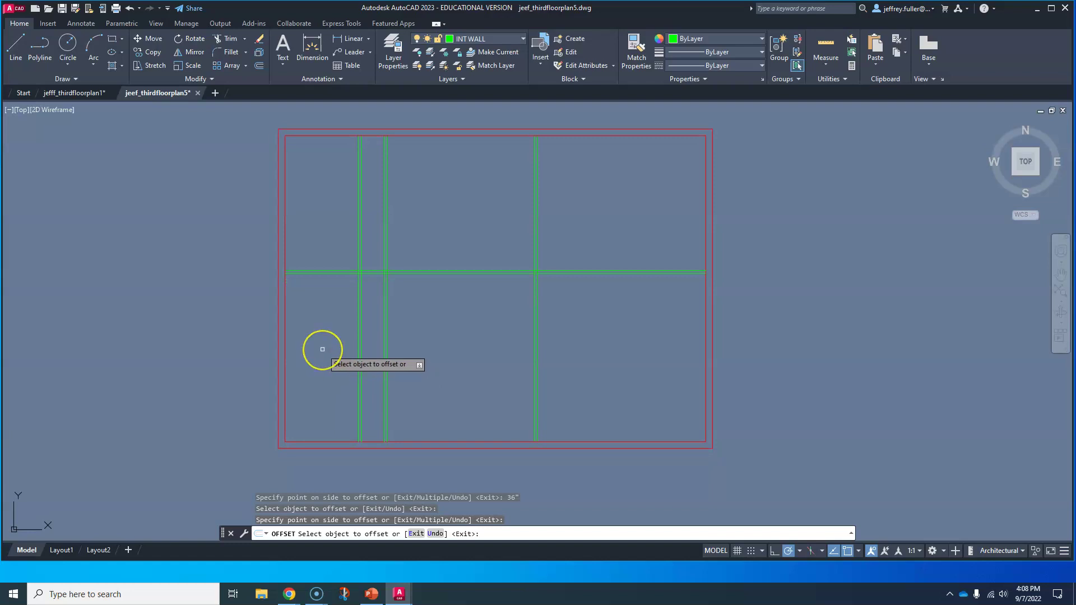
{"action": "key", "text": "Escape"}
{"action": "key", "text": "Escape"}
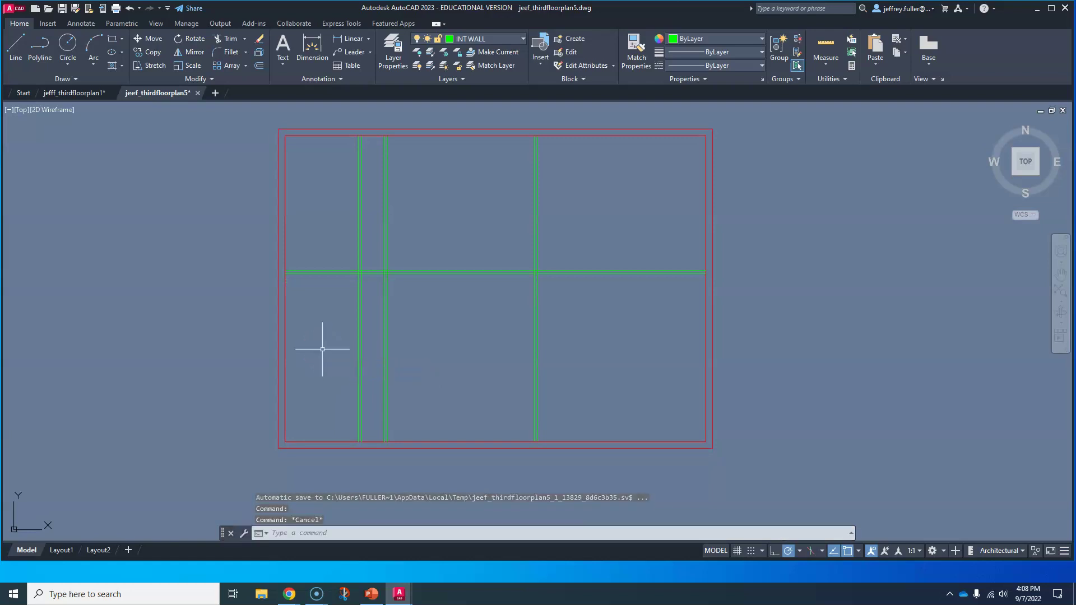
{"action": "scroll", "coordinate": [338, 354], "scroll_direction": "up", "scroll_amount": 2}
{"action": "mouse_move", "coordinate": [339, 336]}
{"action": "middle_mouse_down"}
{"action": "mouse_move", "coordinate": [327, 291]}
{"action": "mouse_move", "coordinate": [335, 358]}
{"action": "mouse_move", "coordinate": [368, 321]}
{"action": "middle_mouse_up"}
{"action": "scroll", "coordinate": [348, 314], "scroll_direction": "down", "scroll_amount": 2}
{"action": "scroll", "coordinate": [360, 319], "scroll_direction": "up", "scroll_amount": 2}
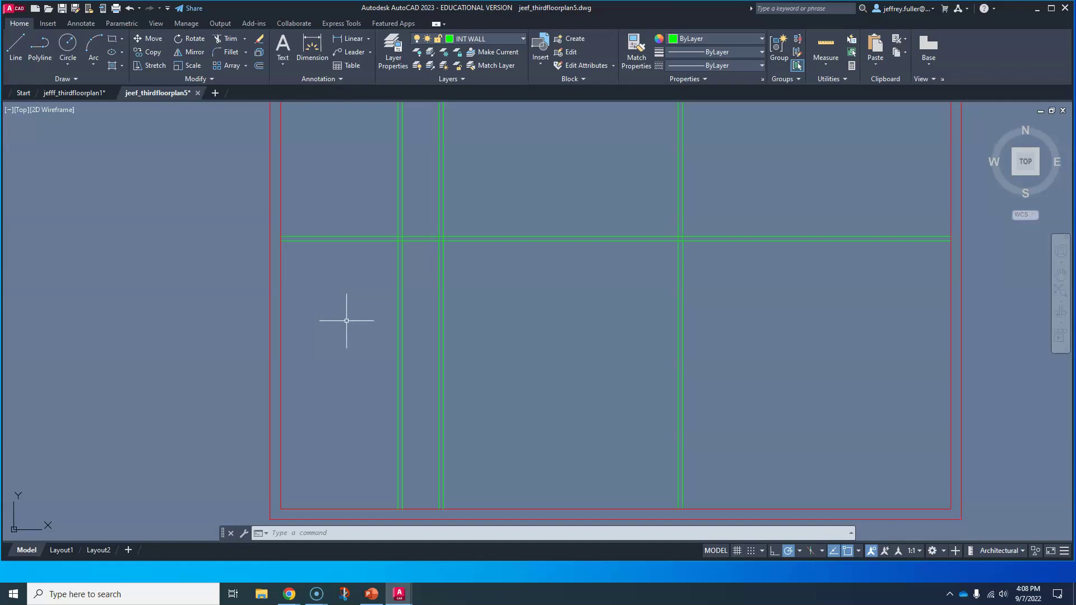
{"action": "scroll", "coordinate": [346, 321], "scroll_direction": "up", "scroll_amount": 4}
{"action": "middle_click_drag", "start_coordinate": [320, 305], "coordinate": [348, 368]}
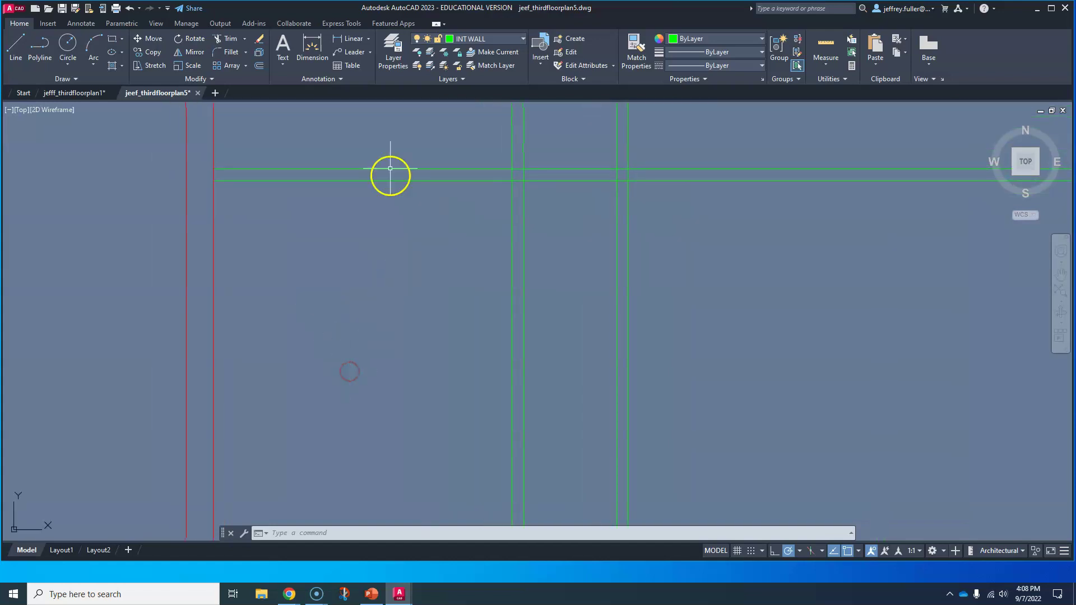
{"action": "left_click", "coordinate": [17, 50]}
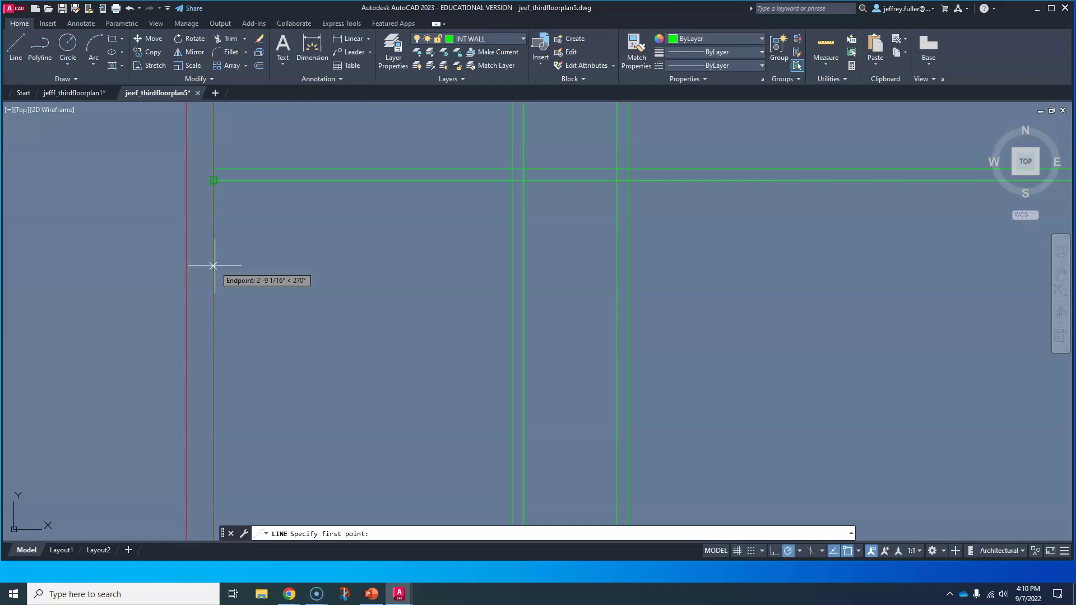
{"action": "type", "text": "5"}
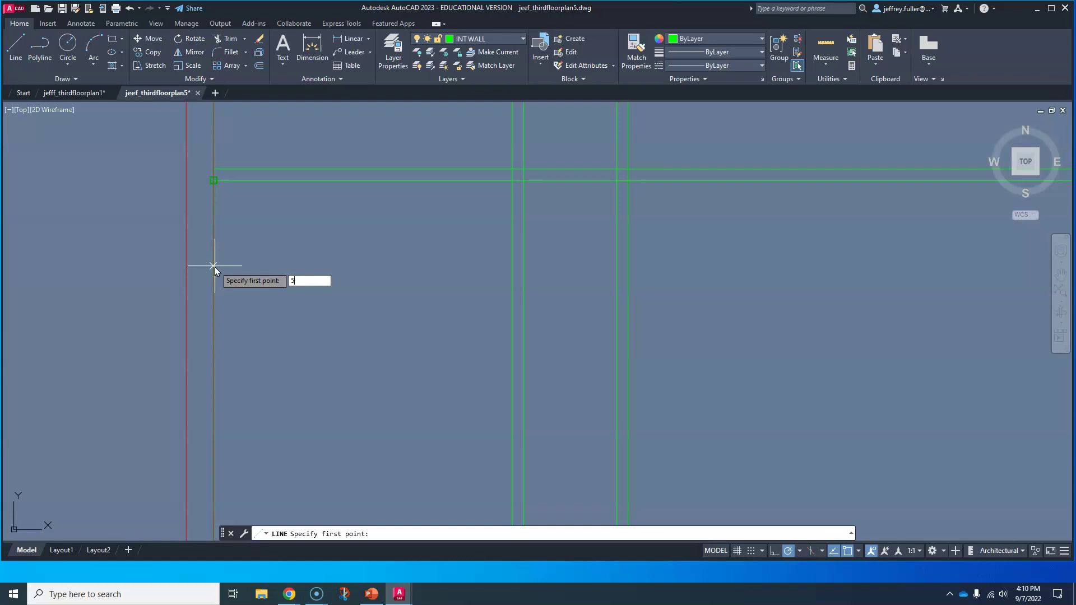
{"action": "type", "text": ".5"}
{"action": "key", "text": "Return"}
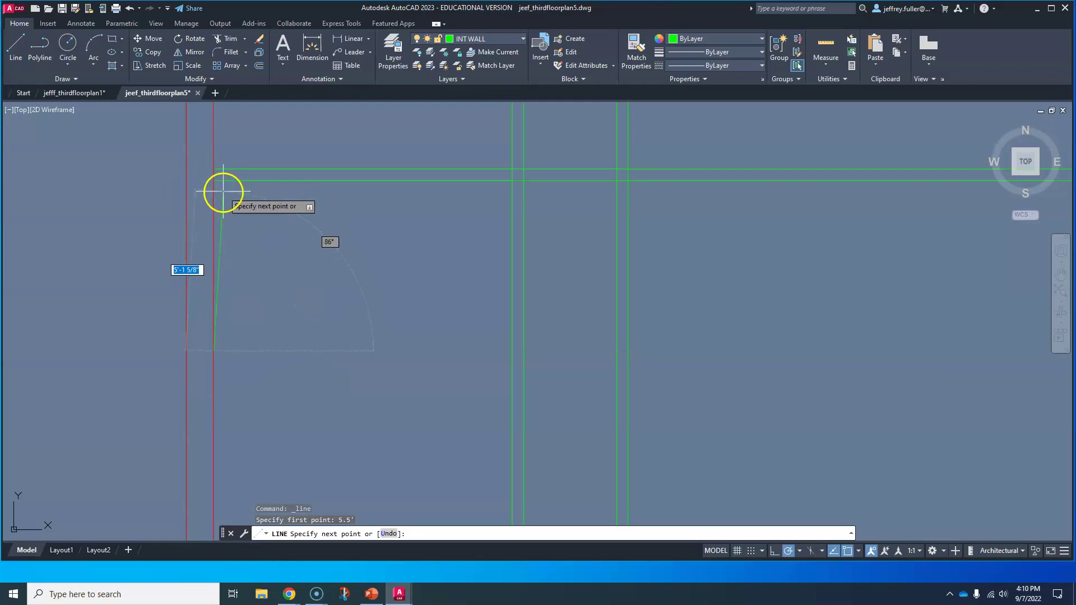
{"action": "left_click", "coordinate": [510, 353]}
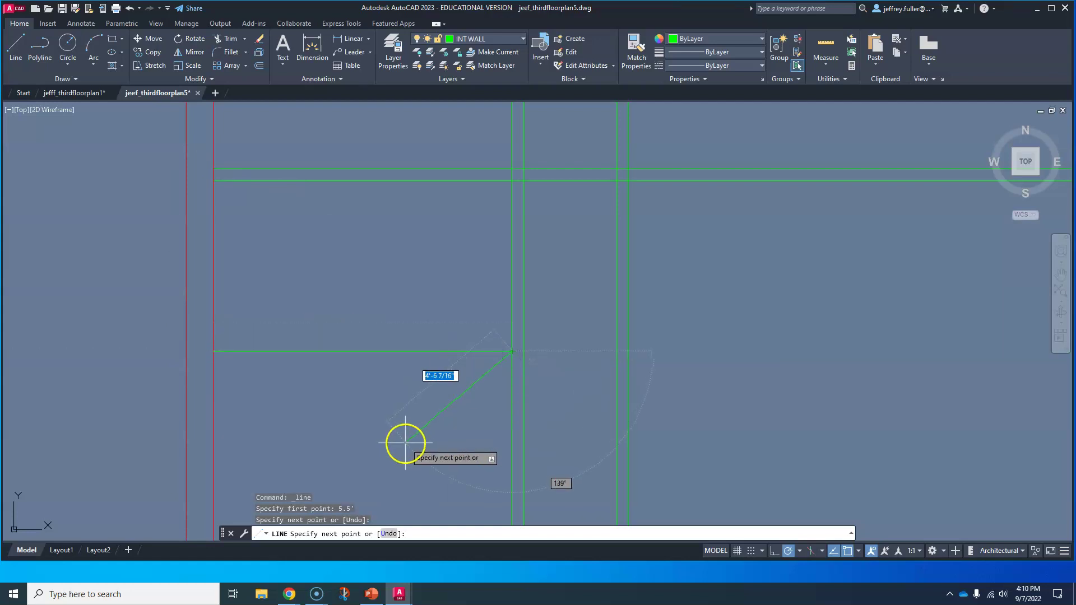
{"action": "key", "text": "Escape"}
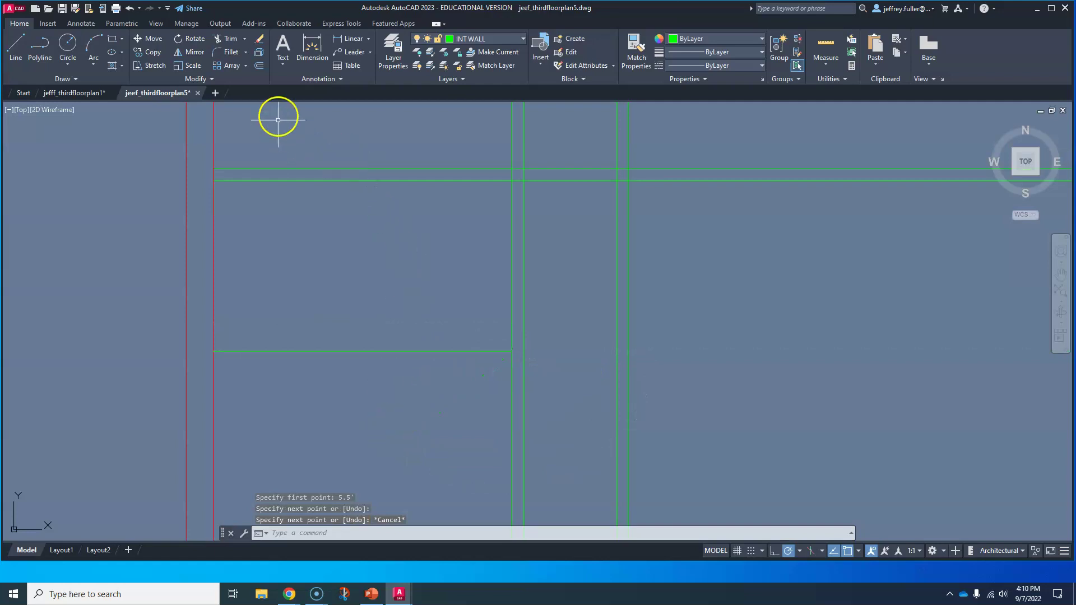
Offset the new short horizontal line 4.5" downward to form the second face of the wall
{"action": "left_click", "coordinate": [259, 66]}
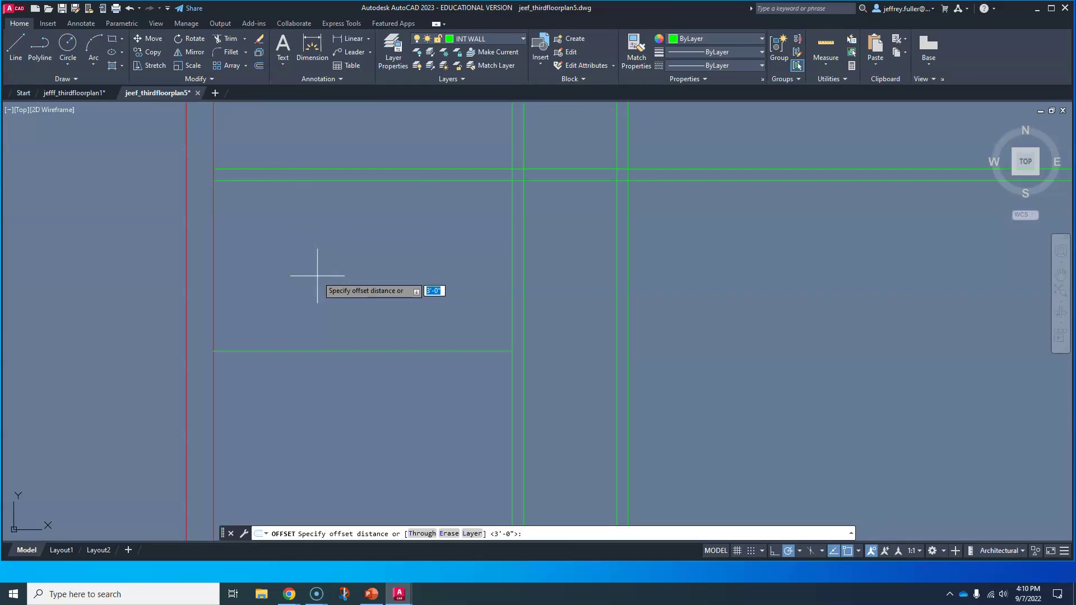
{"action": "type", "text": "4.5"}
{"action": "key", "text": "Return"}
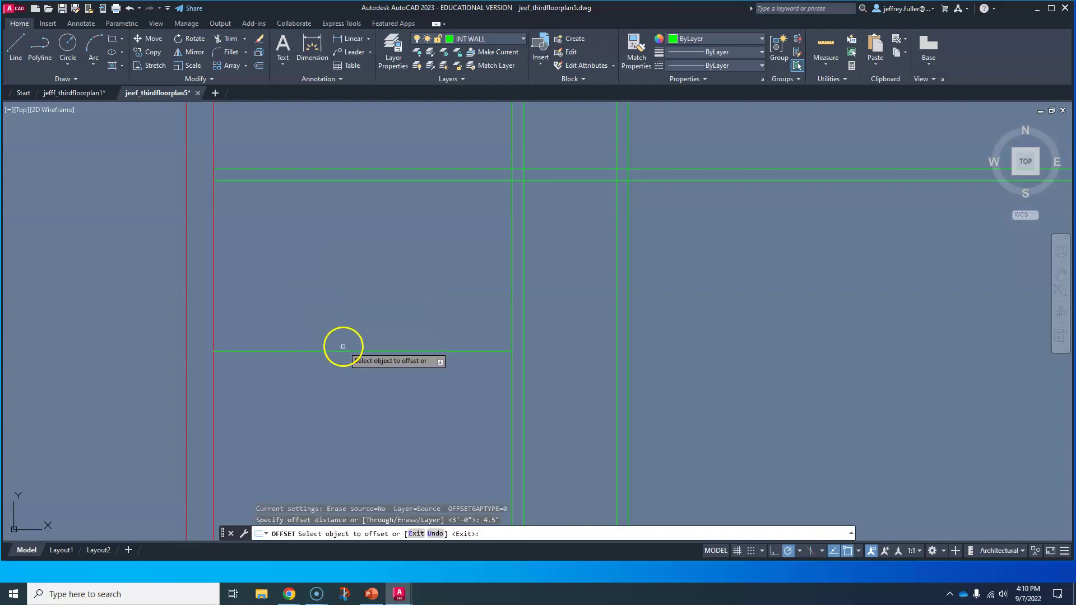
{"action": "left_click", "coordinate": [343, 351]}
{"action": "left_click", "coordinate": [357, 396]}
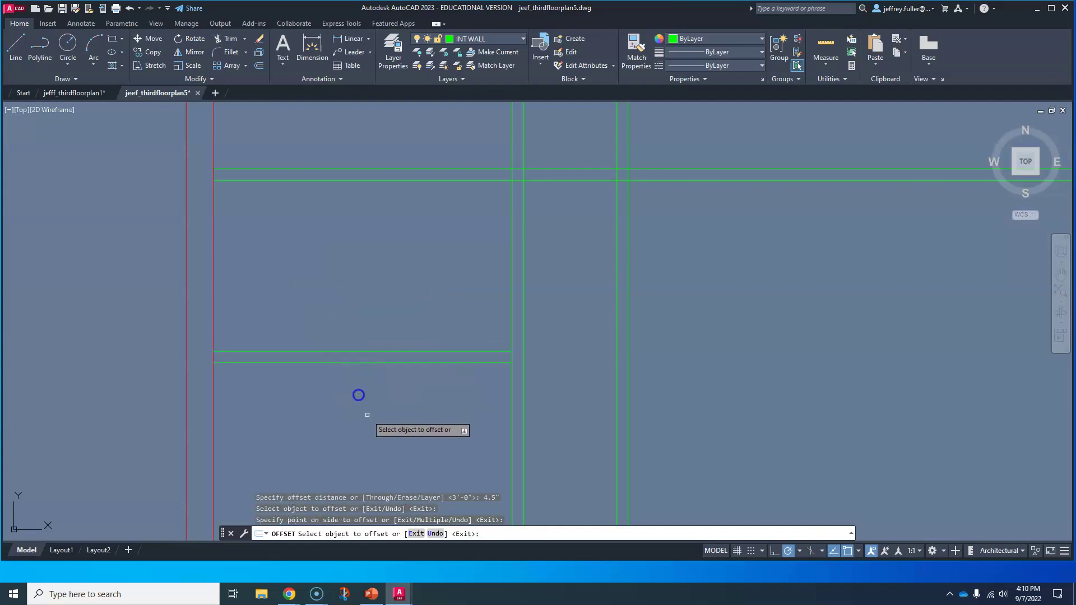
Examine the interior wall layout across the whole floor plan and compare it with the neighbouring floor plan
{"action": "scroll", "coordinate": [530, 364], "scroll_direction": "down", "scroll_amount": 4}
{"action": "mouse_move", "coordinate": [511, 356]}
{"action": "middle_mouse_down"}
{"action": "mouse_move", "coordinate": [526, 327]}
{"action": "mouse_move", "coordinate": [519, 378]}
{"action": "mouse_move", "coordinate": [516, 350]}
{"action": "middle_mouse_up"}
{"action": "scroll", "coordinate": [520, 376], "scroll_direction": "down", "scroll_amount": 2}
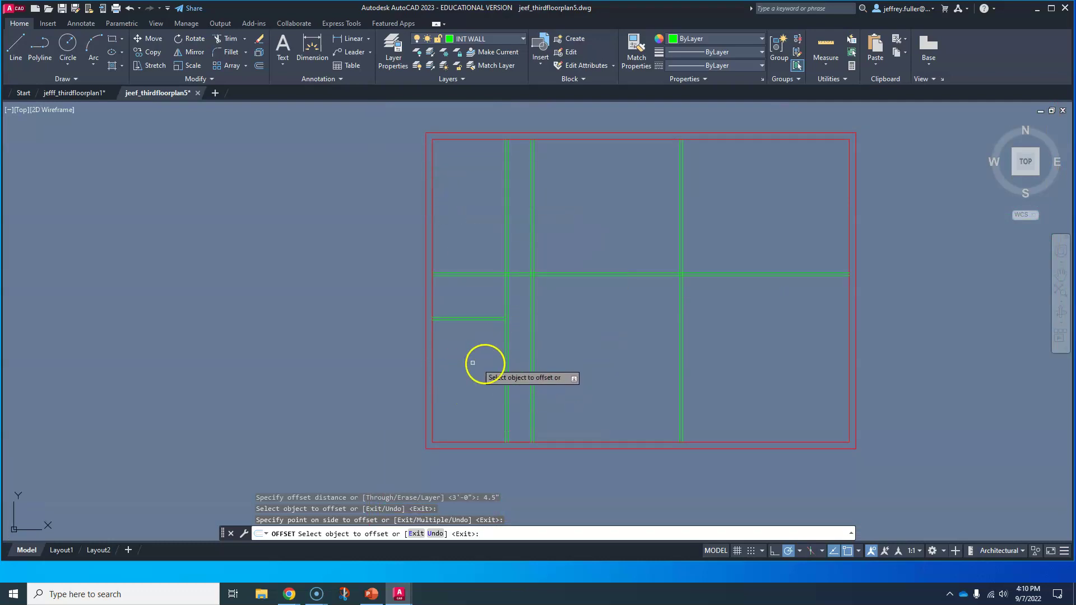
{"action": "scroll", "coordinate": [472, 371], "scroll_direction": "up", "scroll_amount": 1}
{"action": "scroll", "coordinate": [472, 374], "scroll_direction": "down", "scroll_amount": 1}
{"action": "middle_click_drag", "start_coordinate": [473, 384], "coordinate": [415, 386]}
{"action": "middle_click_drag", "start_coordinate": [516, 387], "coordinate": [475, 382]}
{"action": "scroll", "coordinate": [474, 382], "scroll_direction": "down", "scroll_amount": 4}
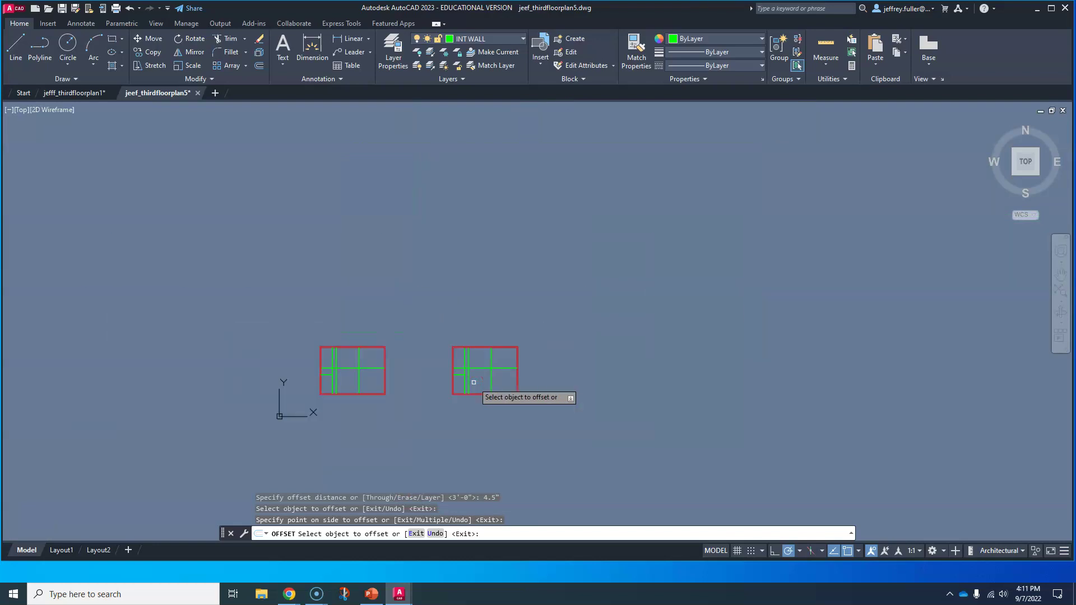
{"action": "scroll", "coordinate": [344, 385], "scroll_direction": "up", "scroll_amount": 2}
{"action": "middle_click_drag", "start_coordinate": [513, 363], "coordinate": [409, 392]}
{"action": "scroll", "coordinate": [392, 379], "scroll_direction": "down", "scroll_amount": 2}
{"action": "scroll", "coordinate": [418, 381], "scroll_direction": "up", "scroll_amount": 3}
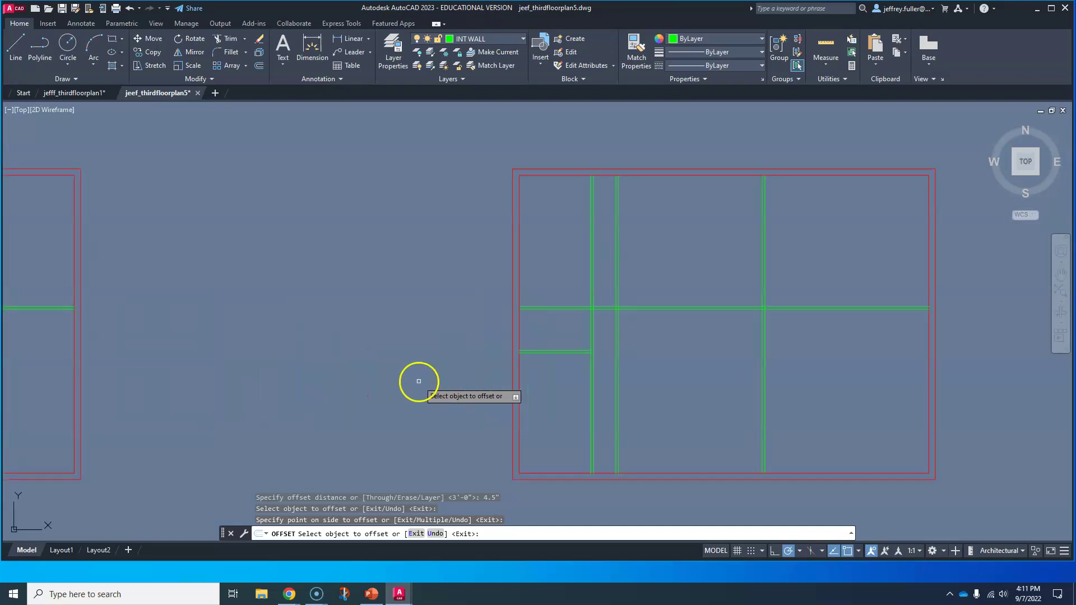